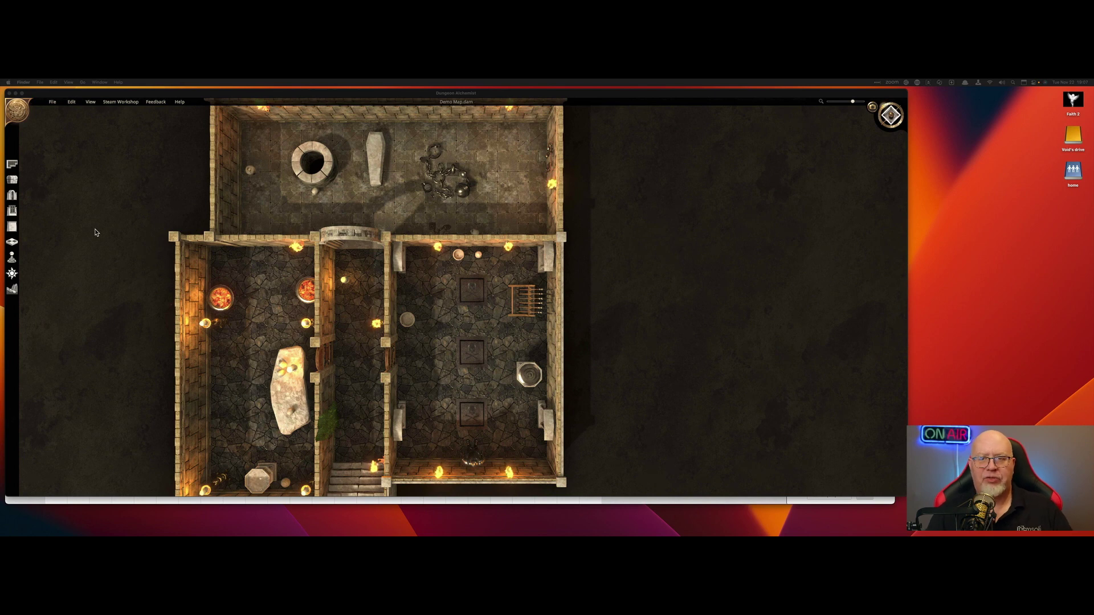
Open the map export settings and choose Roll20 Export as the format.
click(53, 102)
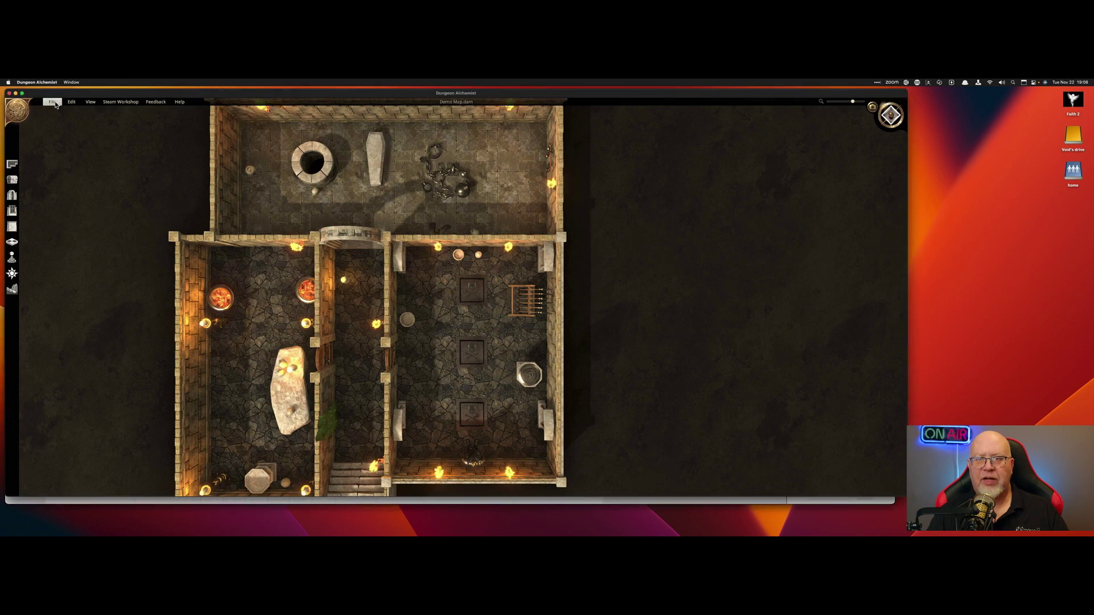
click(55, 104)
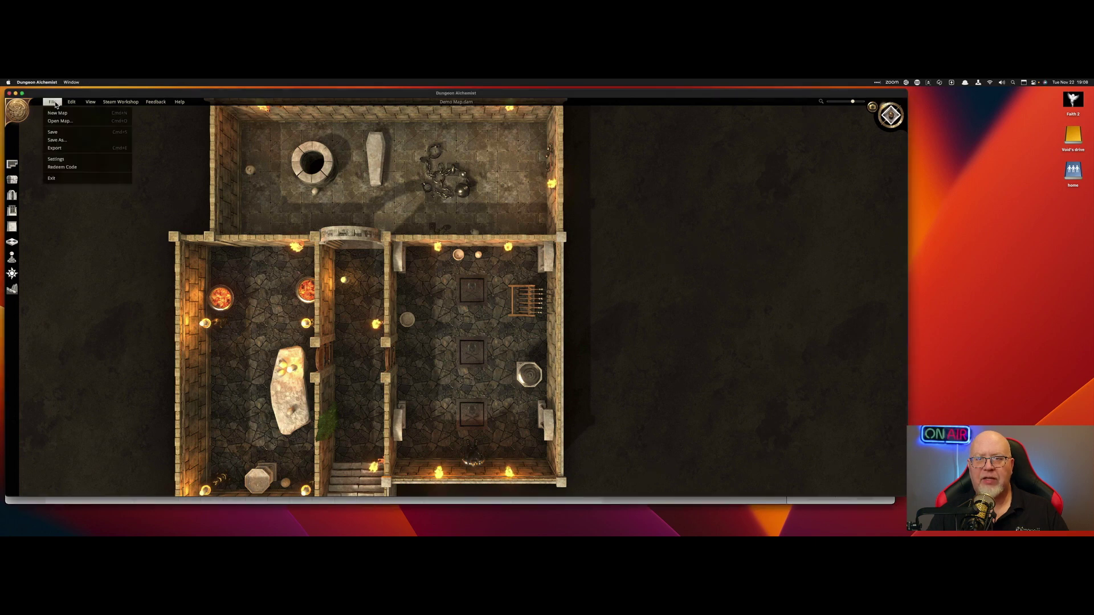
click(66, 152)
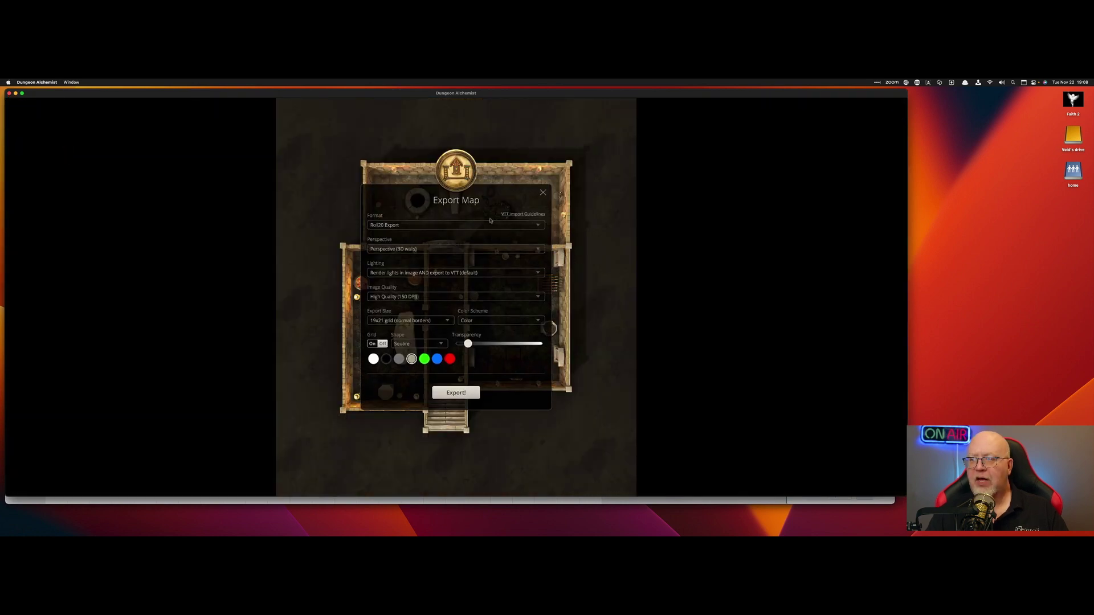
click(408, 227)
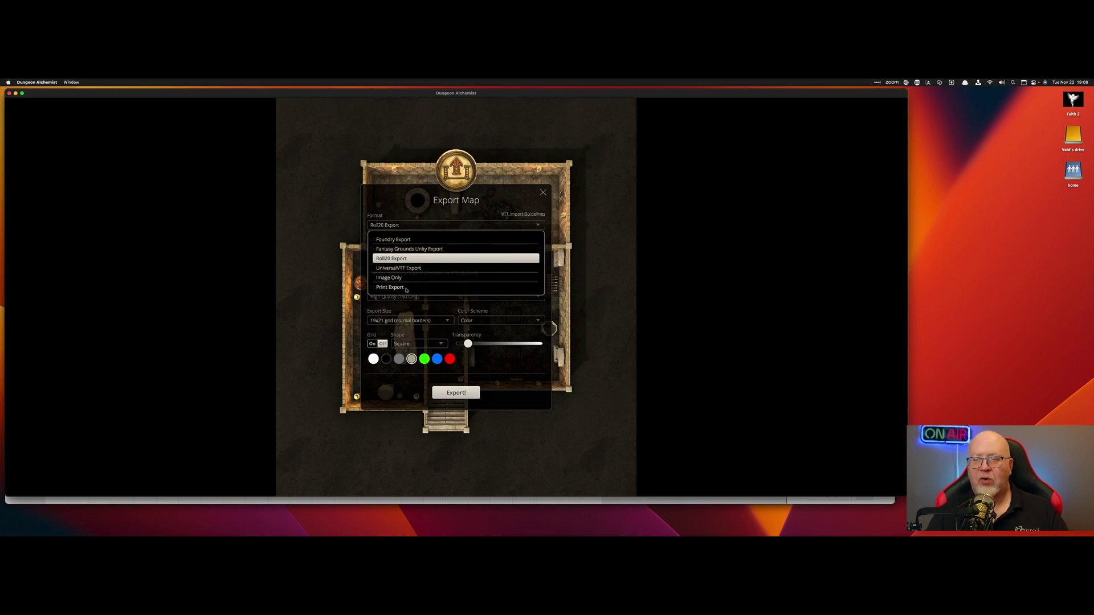
click(409, 259)
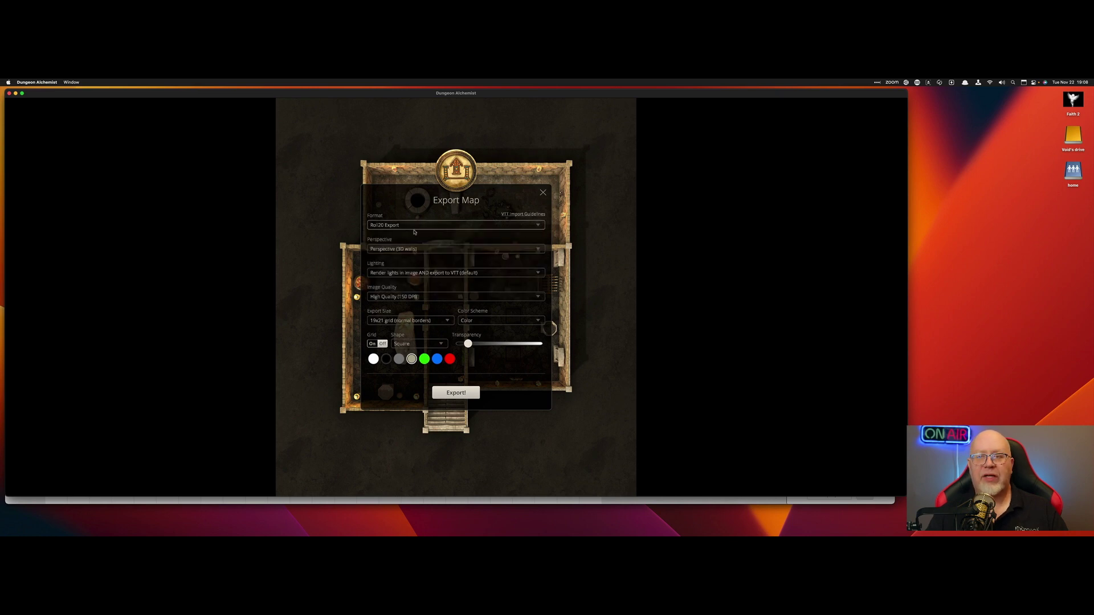
Review the available perspective, image quality, export size and color scheme options for the map export.
click(393, 251)
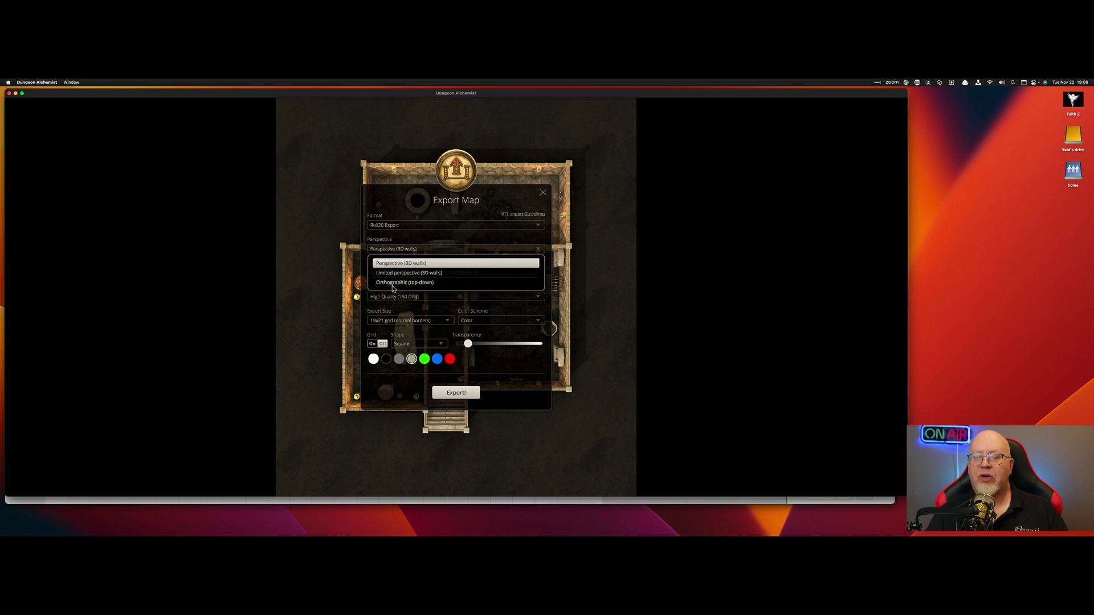
click(396, 293)
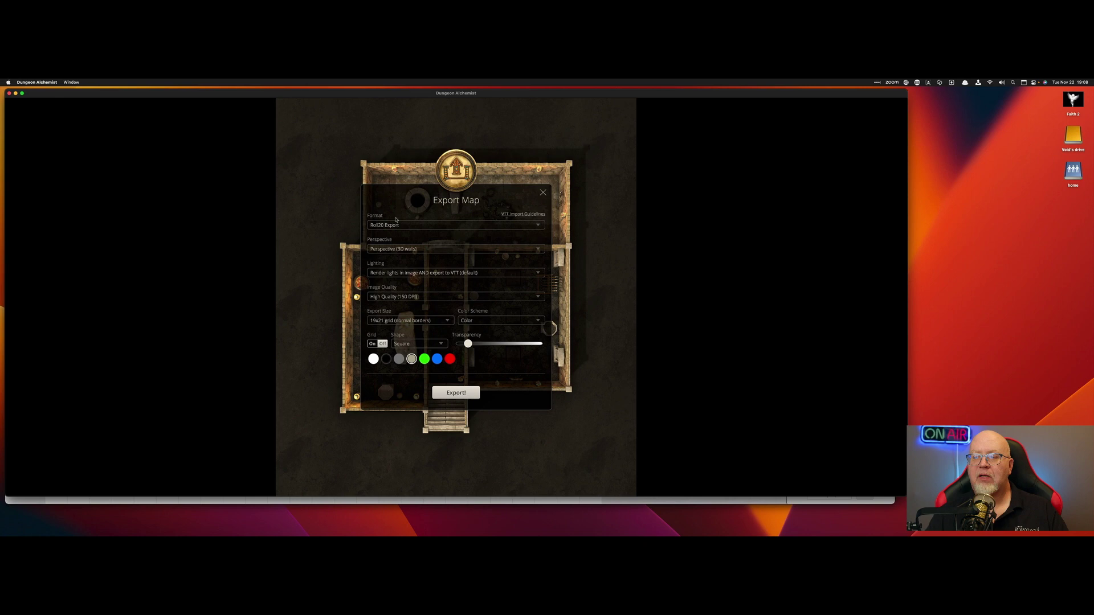
click(398, 297)
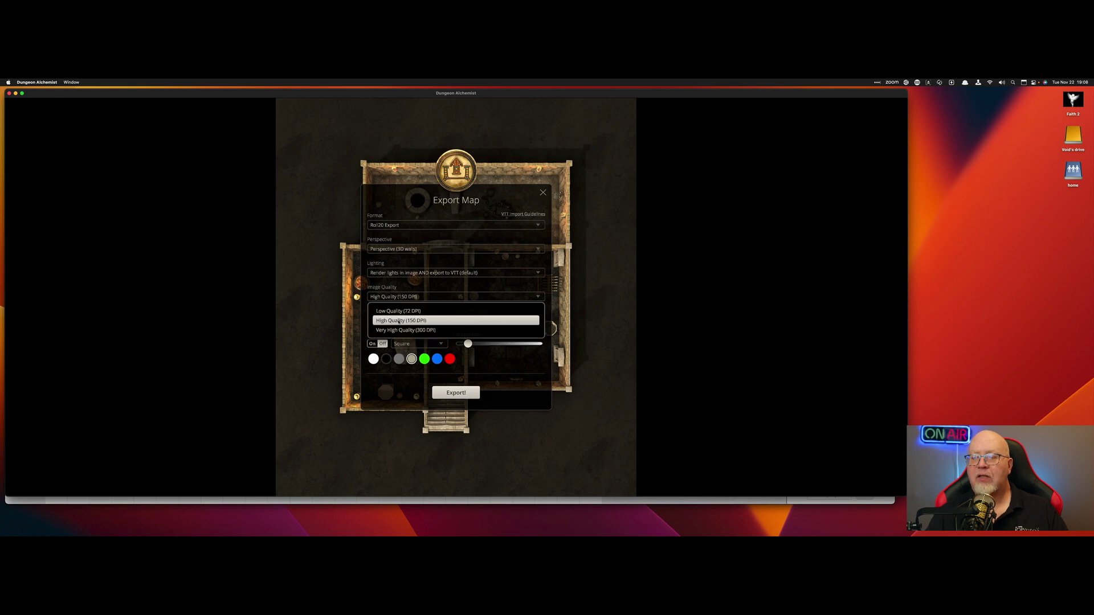
click(404, 197)
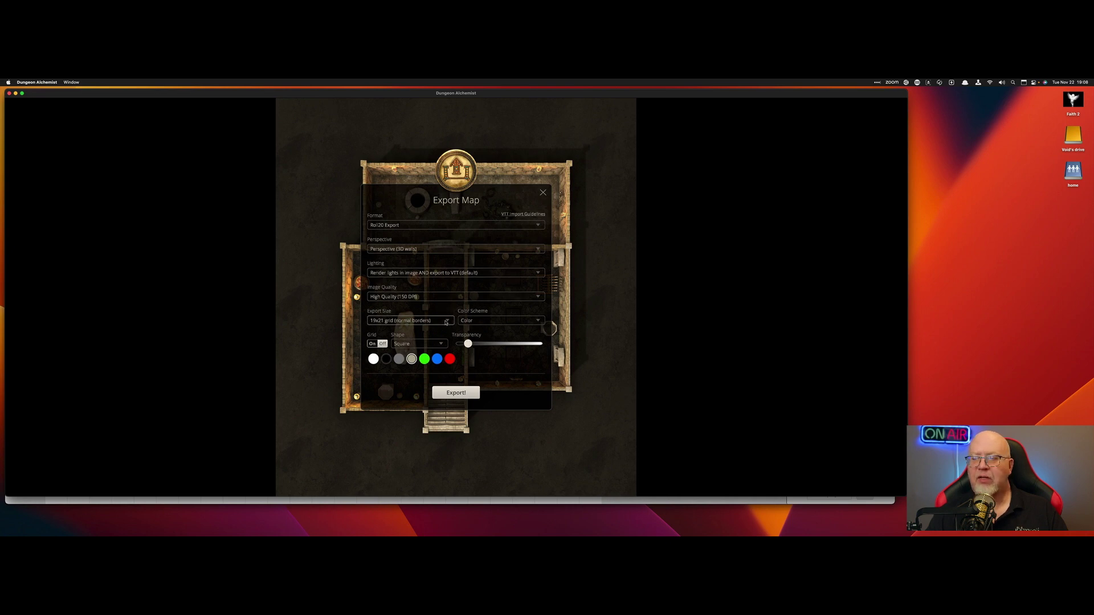
click(444, 321)
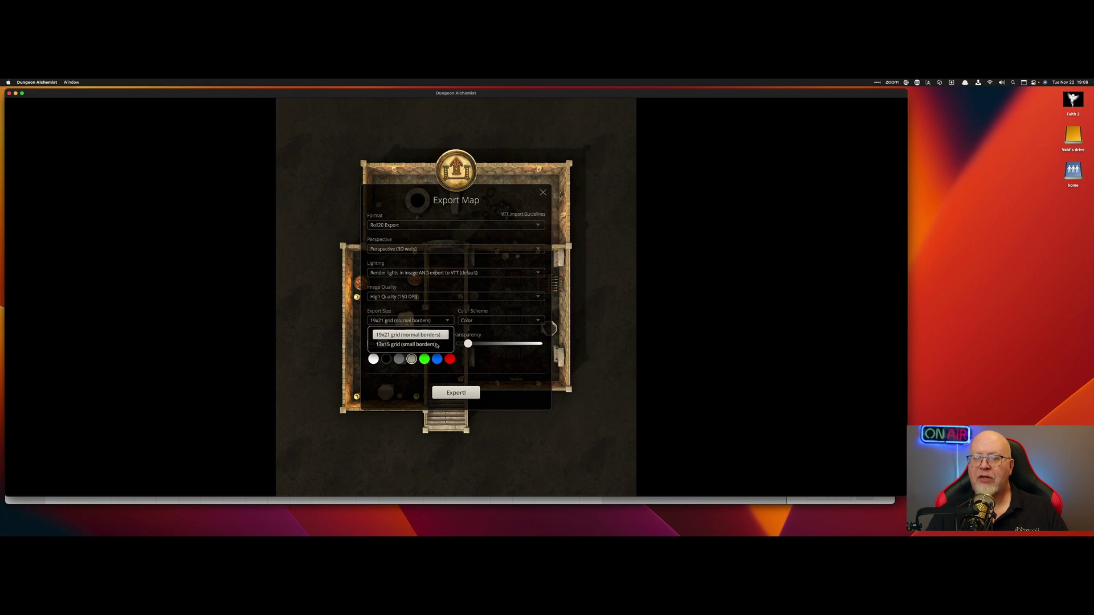
click(448, 310)
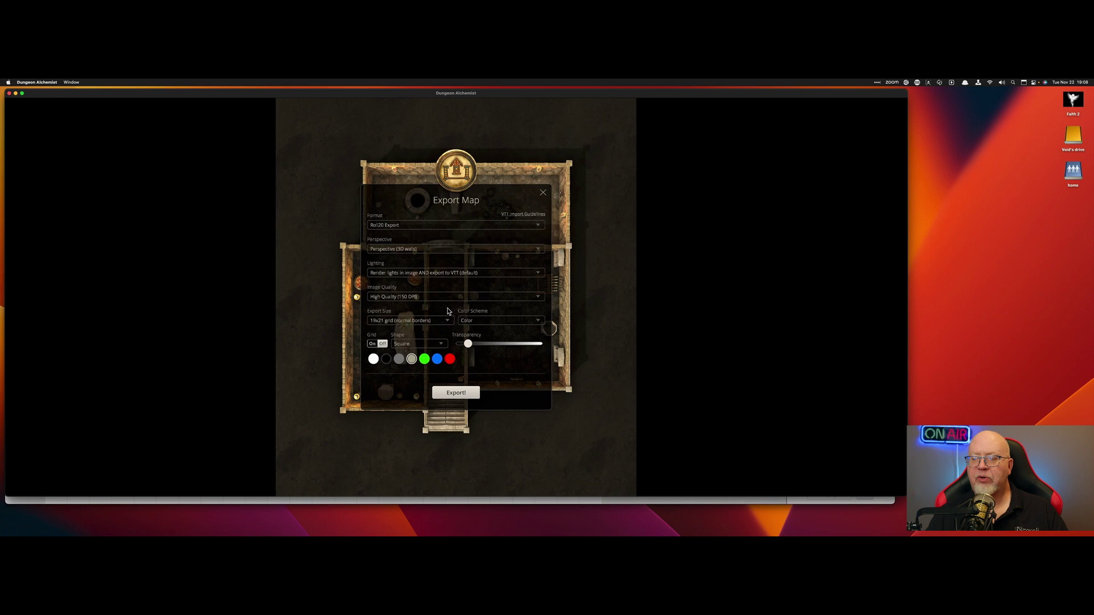
click(510, 319)
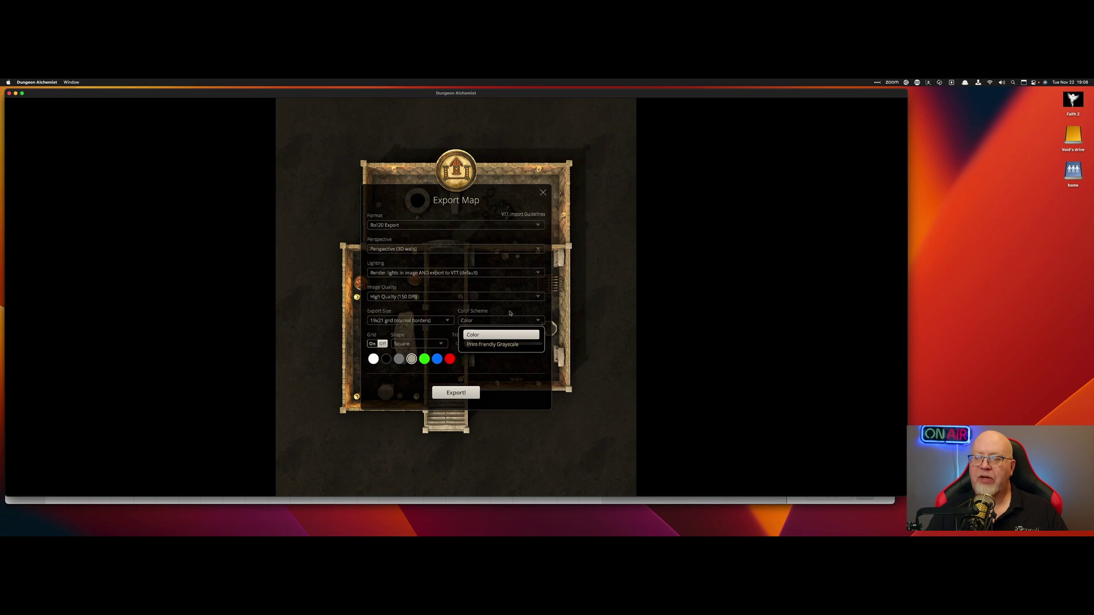
click(510, 317)
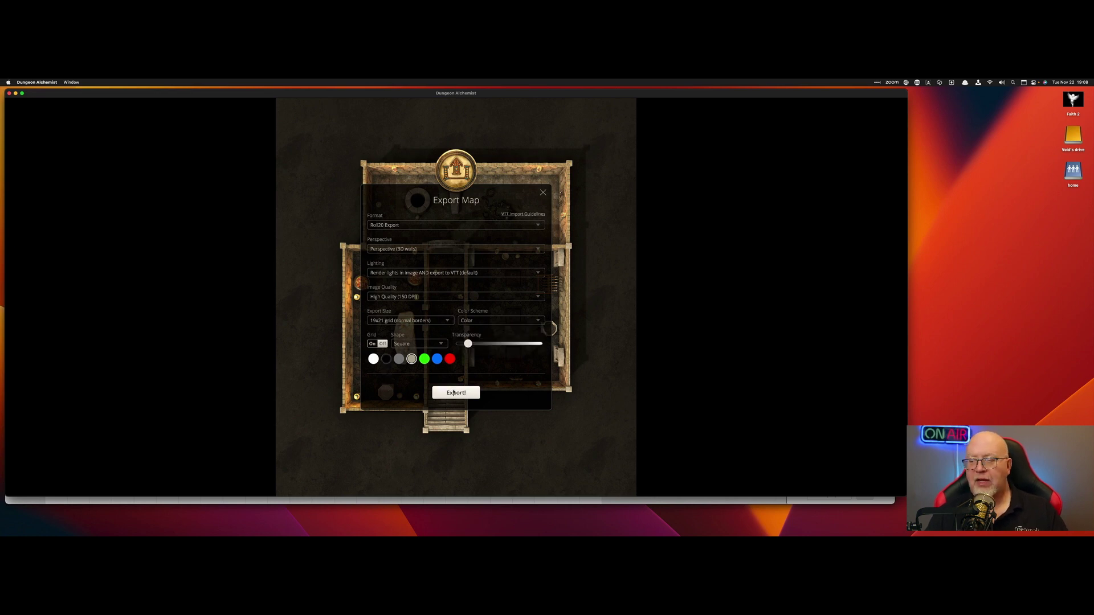
Export the map to the Desktop under the name Demo Map and dismiss the completion dialog.
click(454, 394)
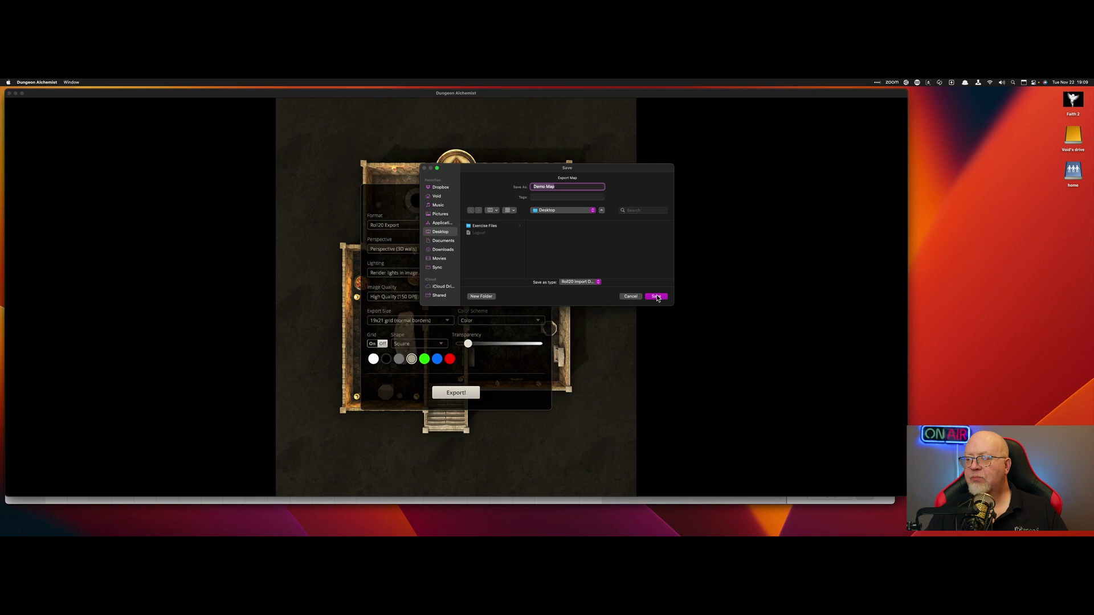
click(655, 296)
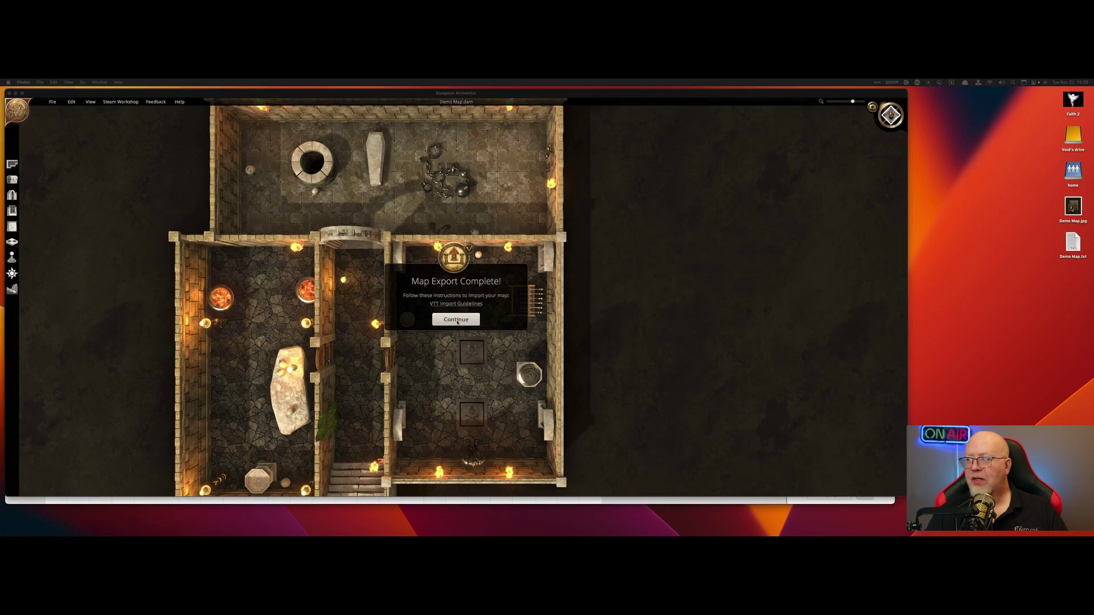
click(659, 277)
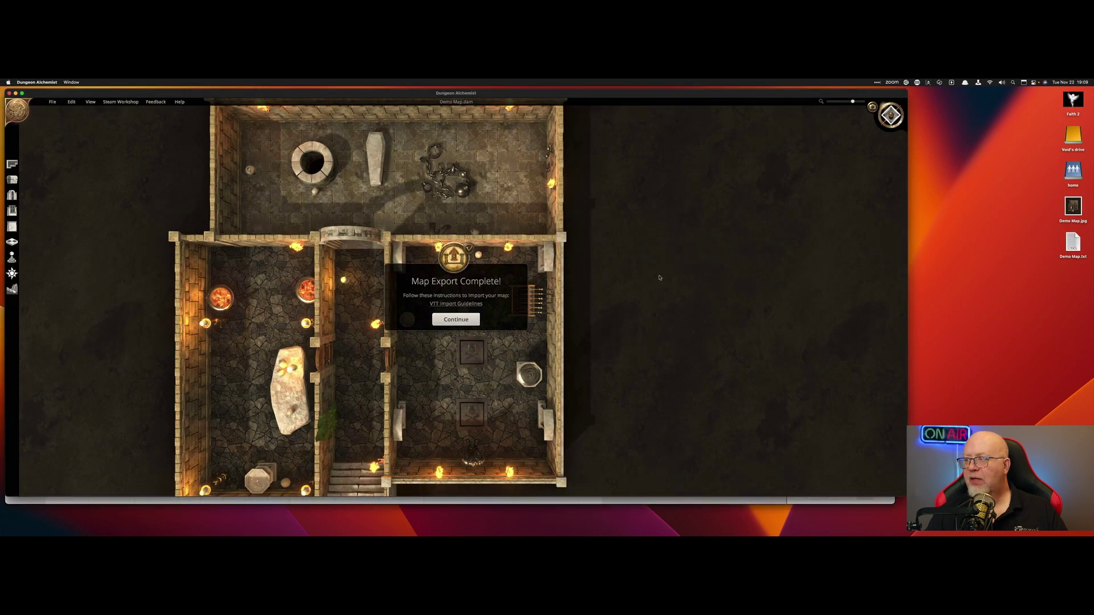
click(459, 320)
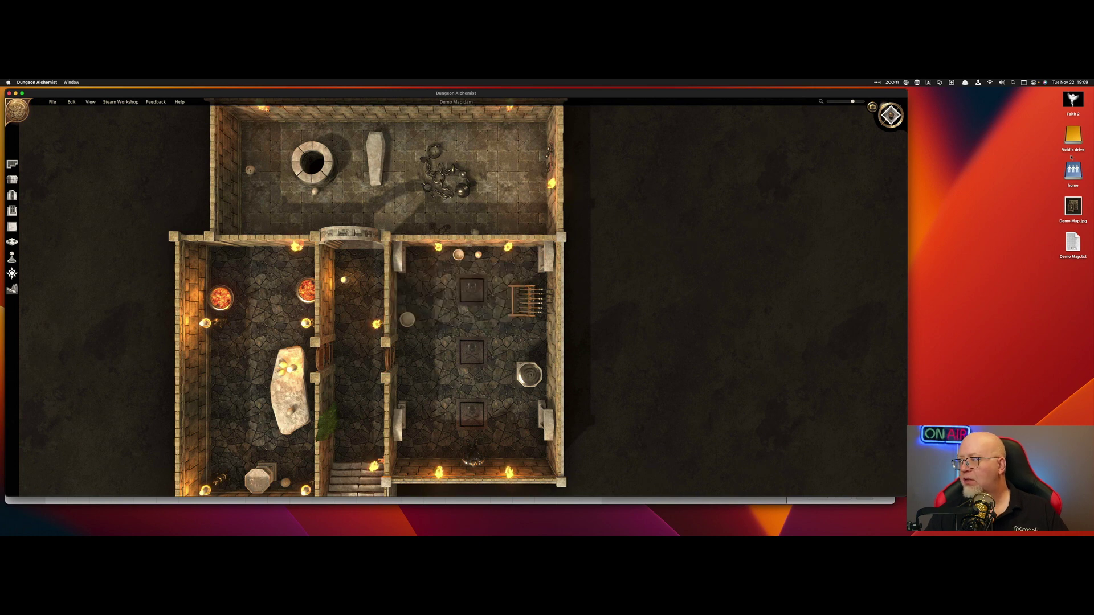
Preview the exported Demo Map.jpg image from the desktop and close the preview.
click(1075, 203)
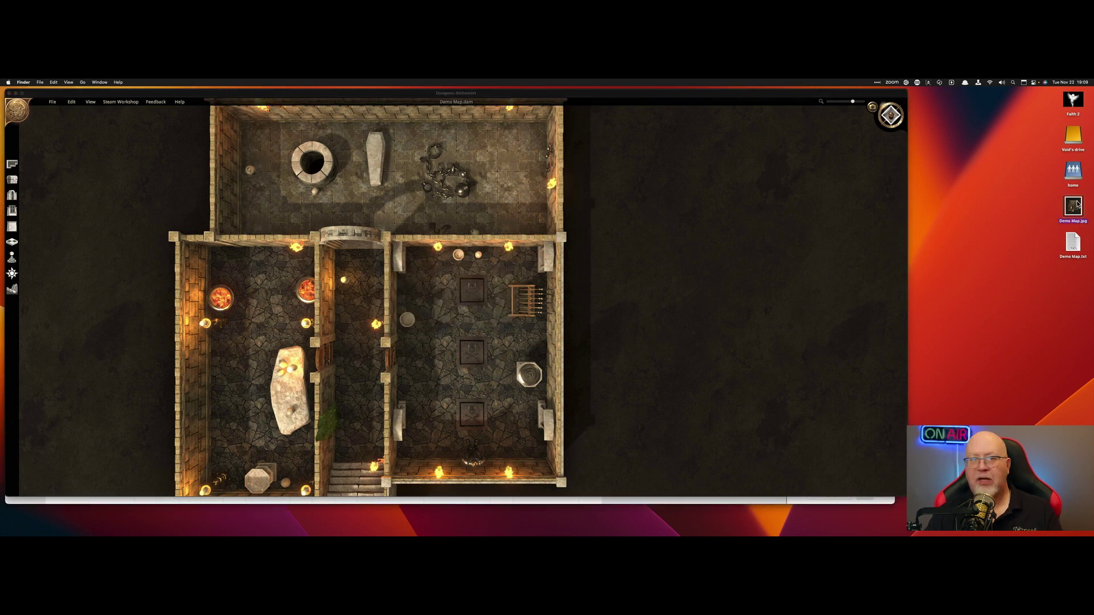
key(space)
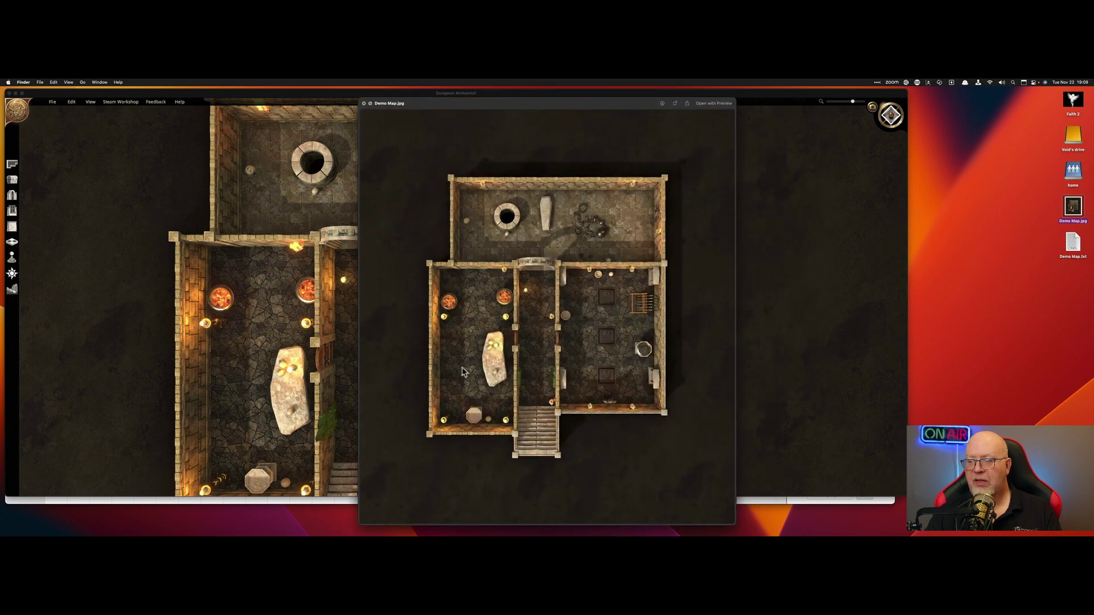
click(364, 104)
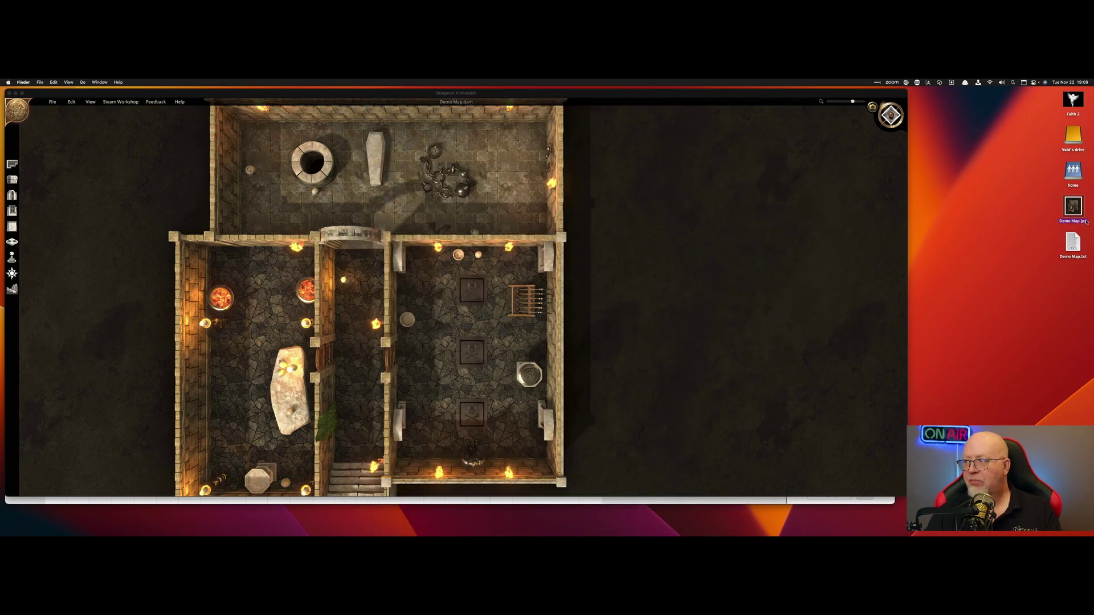
Preview the contents of the exported Demo Map.txt file and close the preview.
click(1074, 242)
key(space)
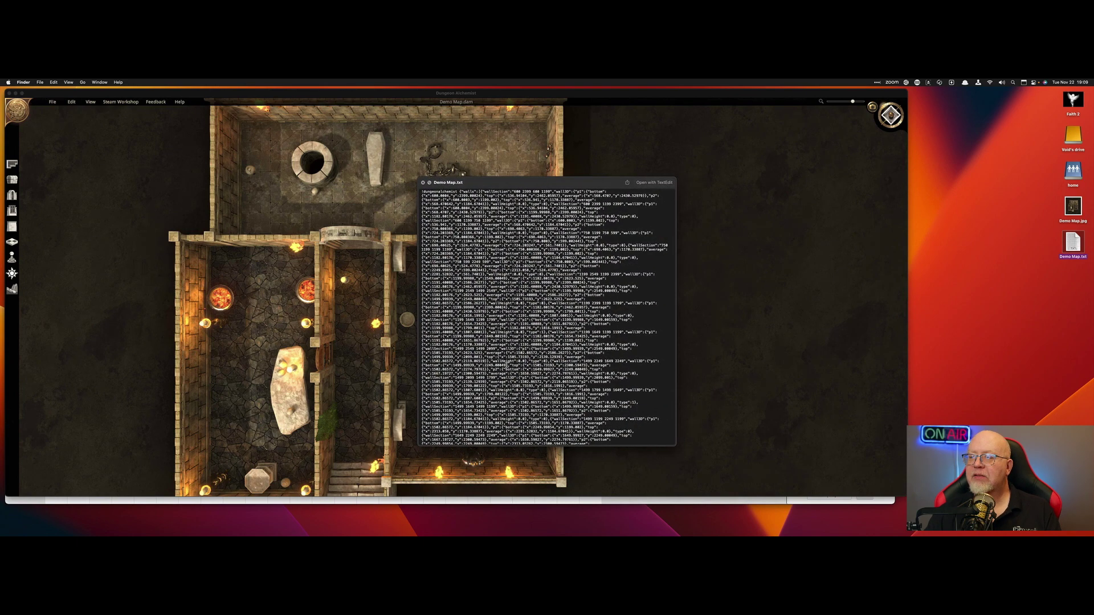
scroll(522, 381, down, 5)
scroll(522, 380, up, 5)
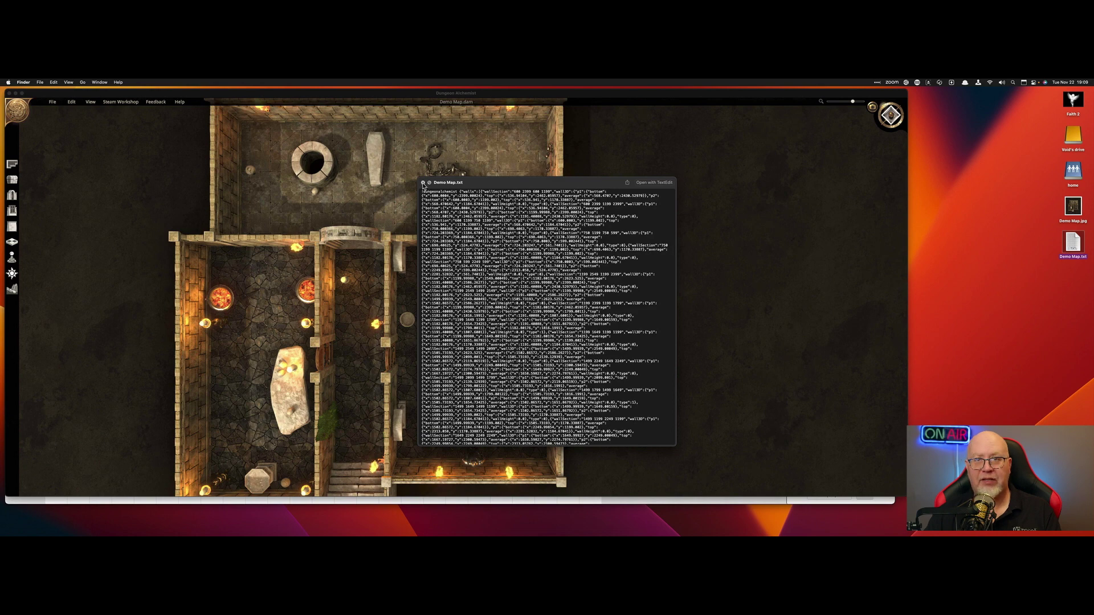
click(423, 183)
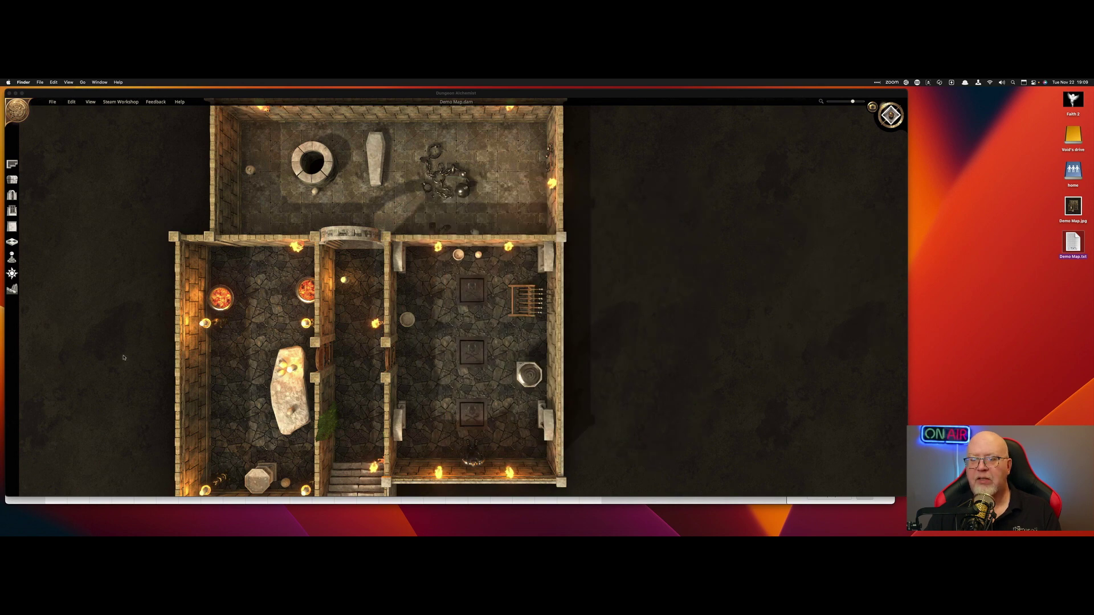
Switch to Roll20 in Chrome, exit the running game and open the Mod (API) Scripts page from its details page.
key(super+Tab)
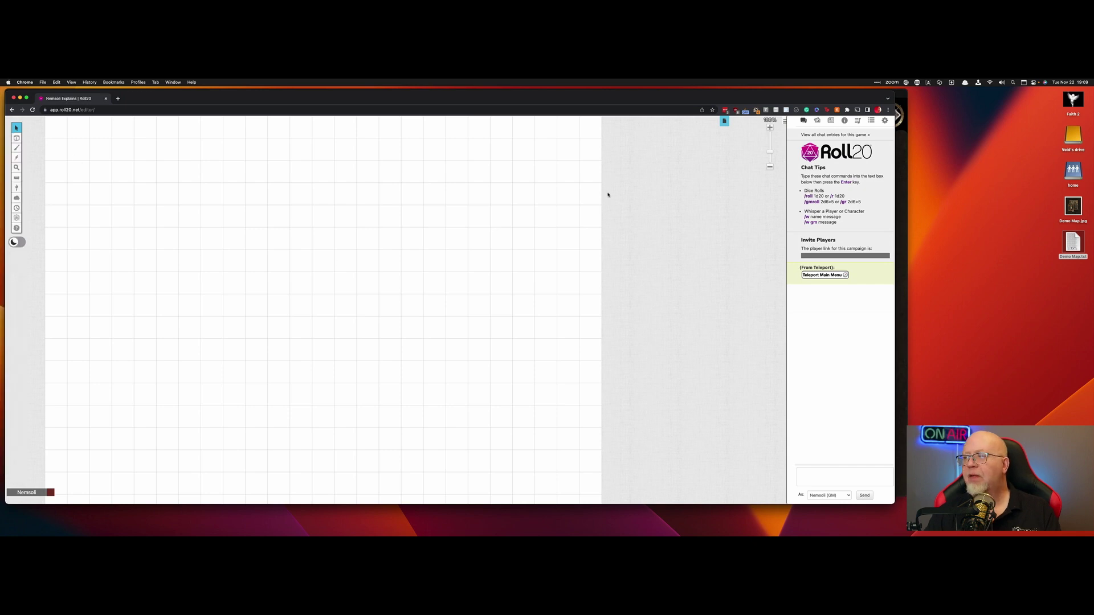
click(885, 120)
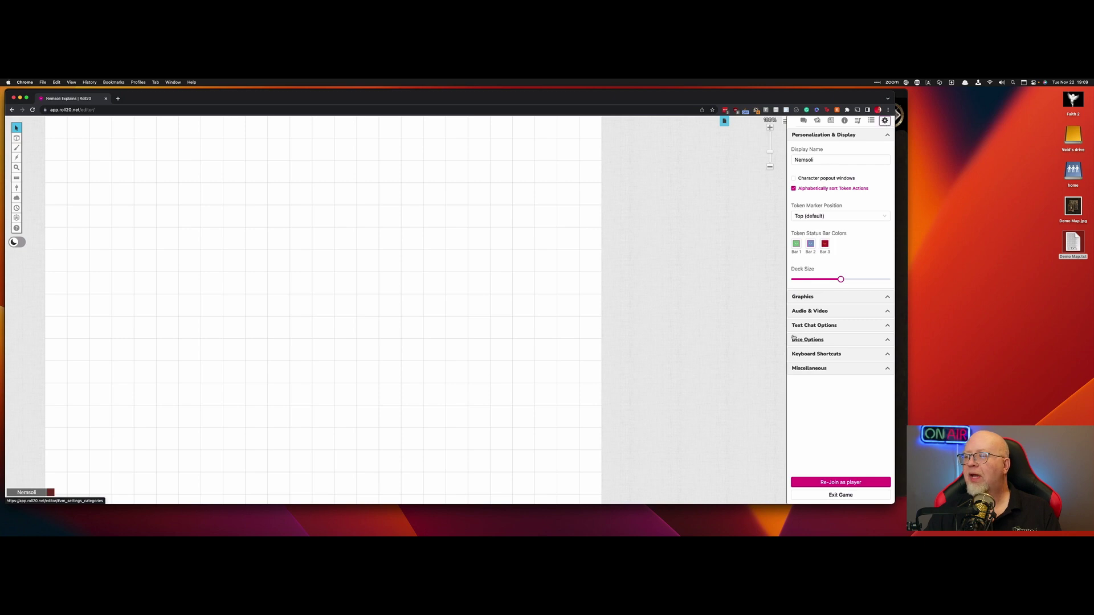
click(841, 495)
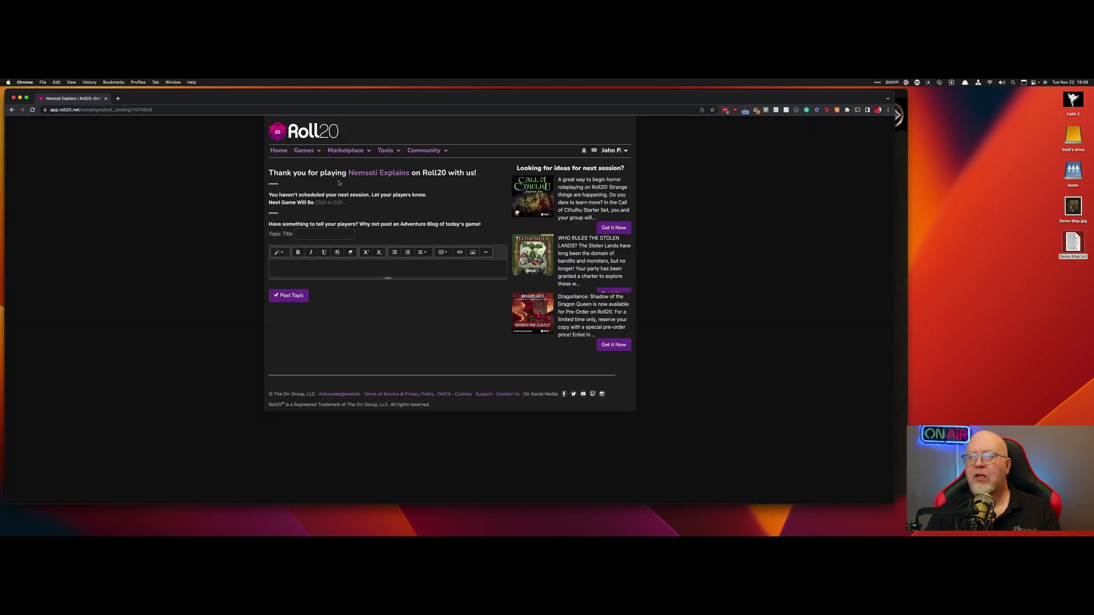
click(384, 173)
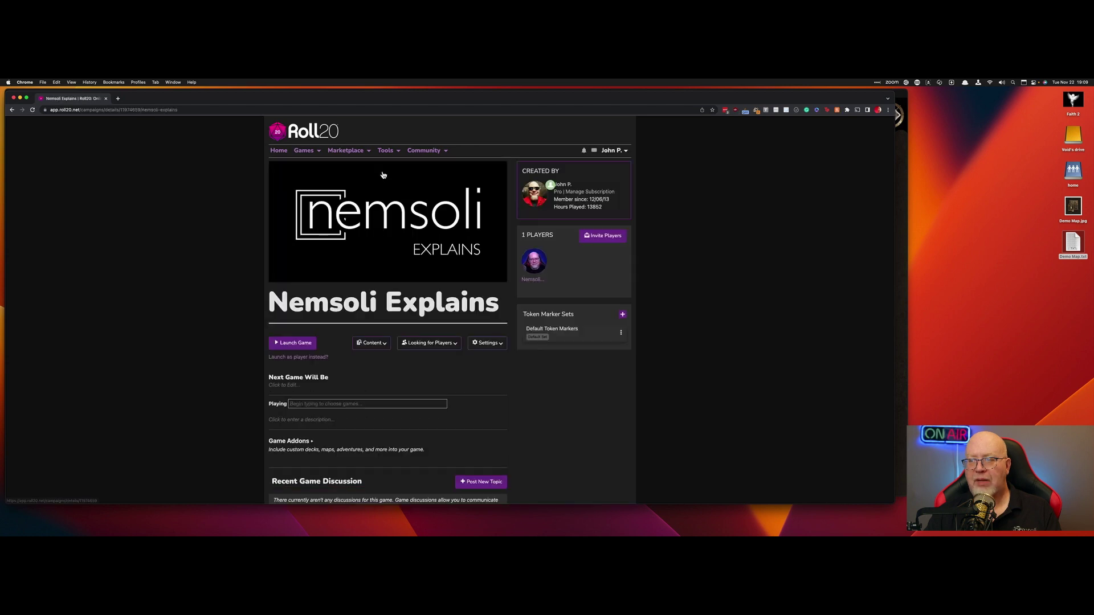
click(487, 343)
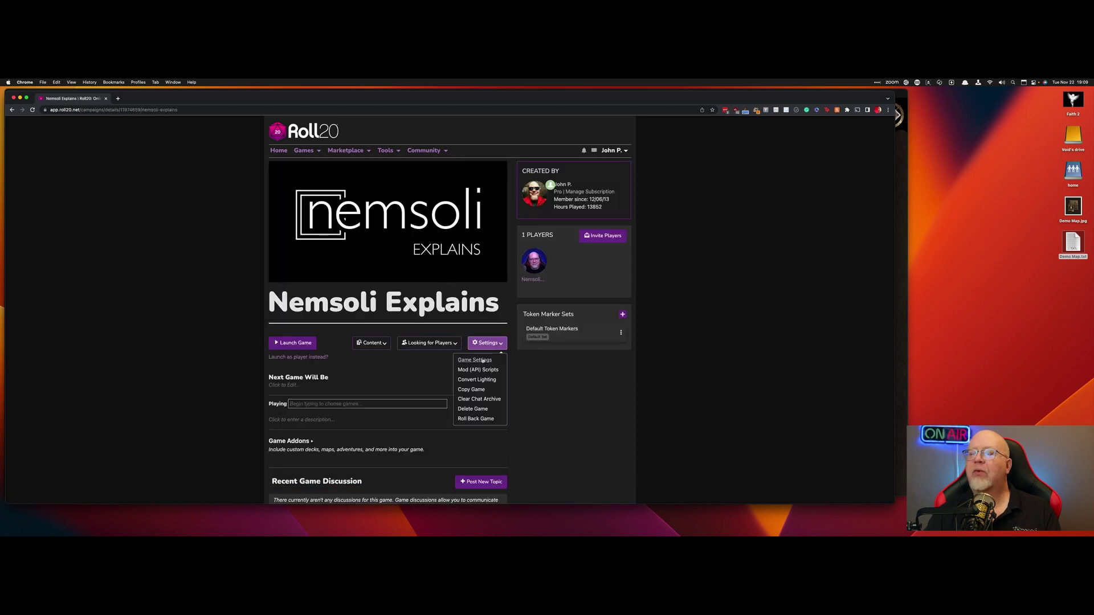
click(485, 371)
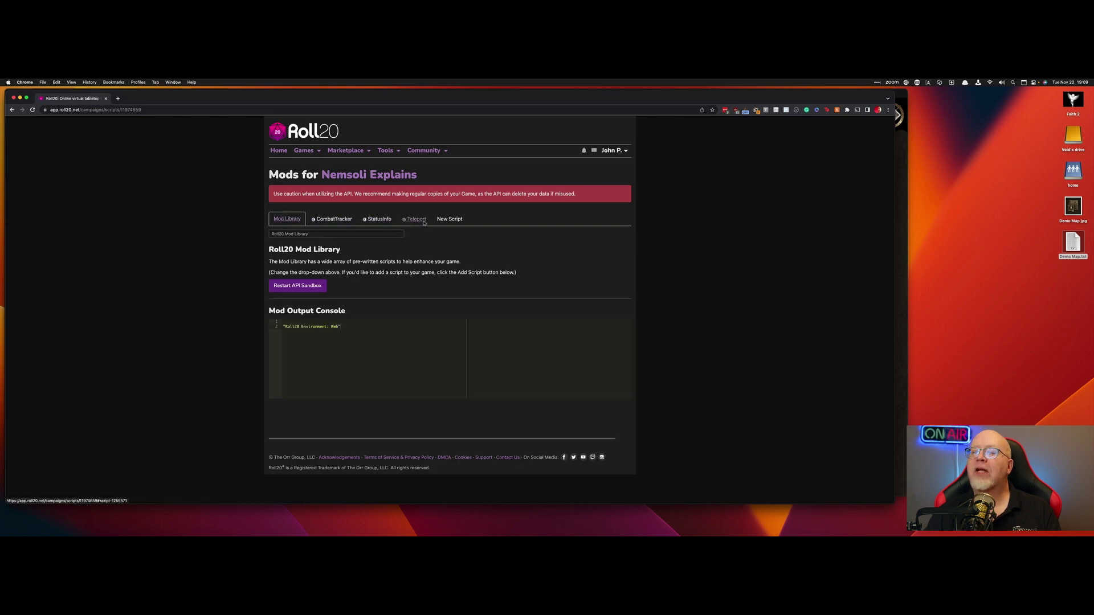
Add the Dungeon Alchemist Importer script from the Mod Library to the game and relaunch the game.
click(300, 236)
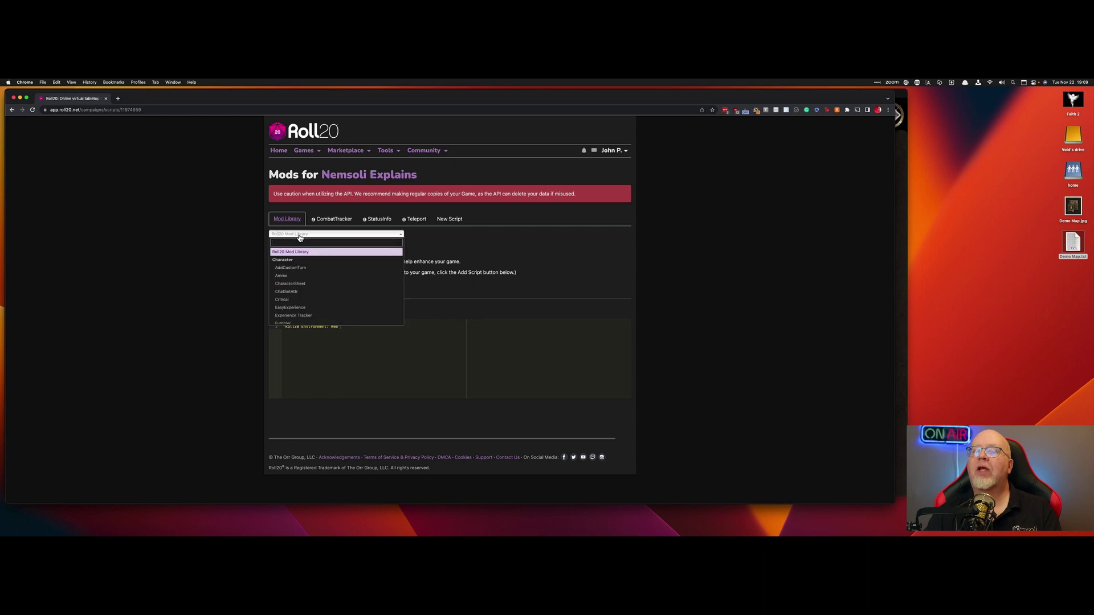
text(du)
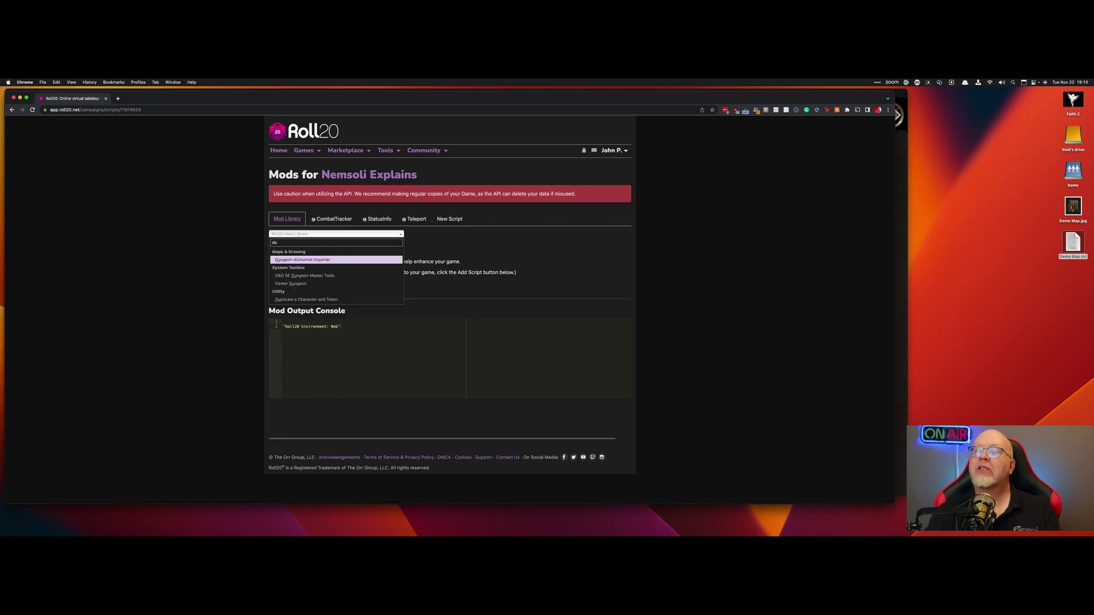
click(306, 261)
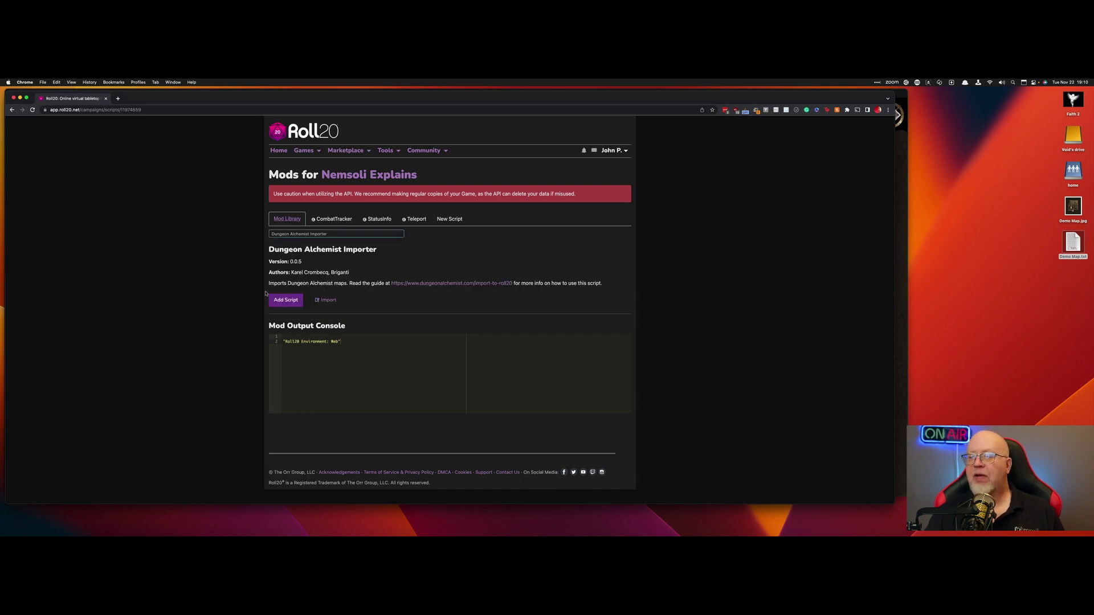
click(287, 302)
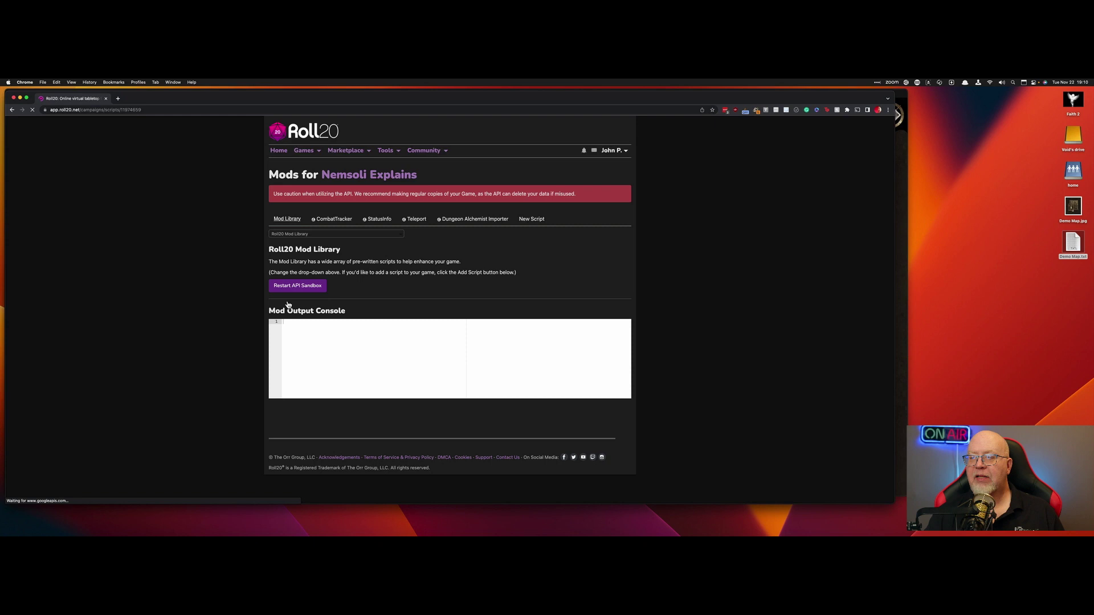
click(345, 178)
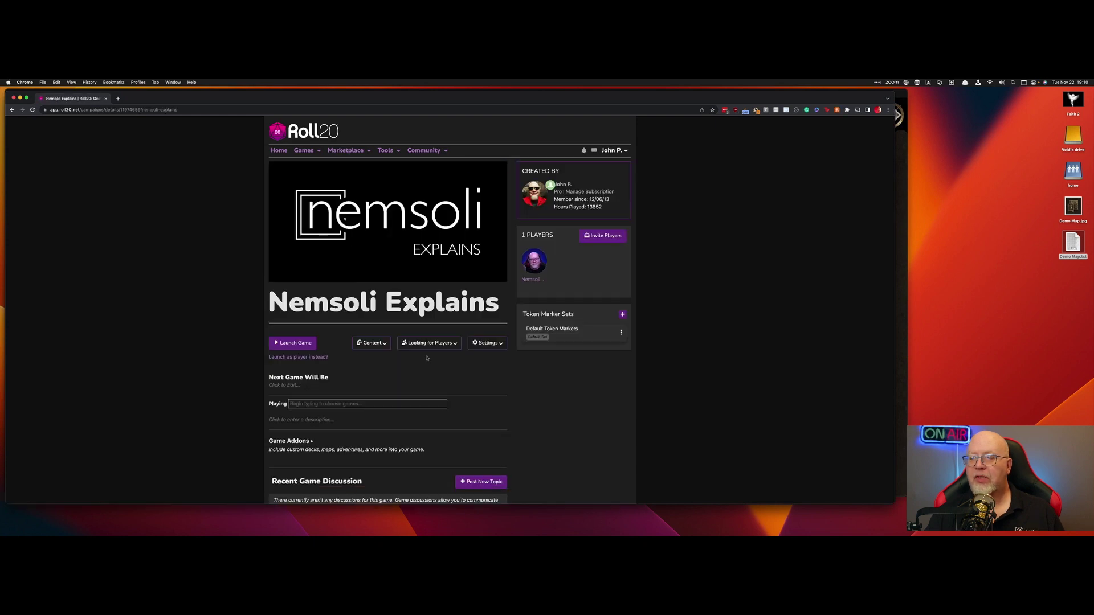
click(301, 345)
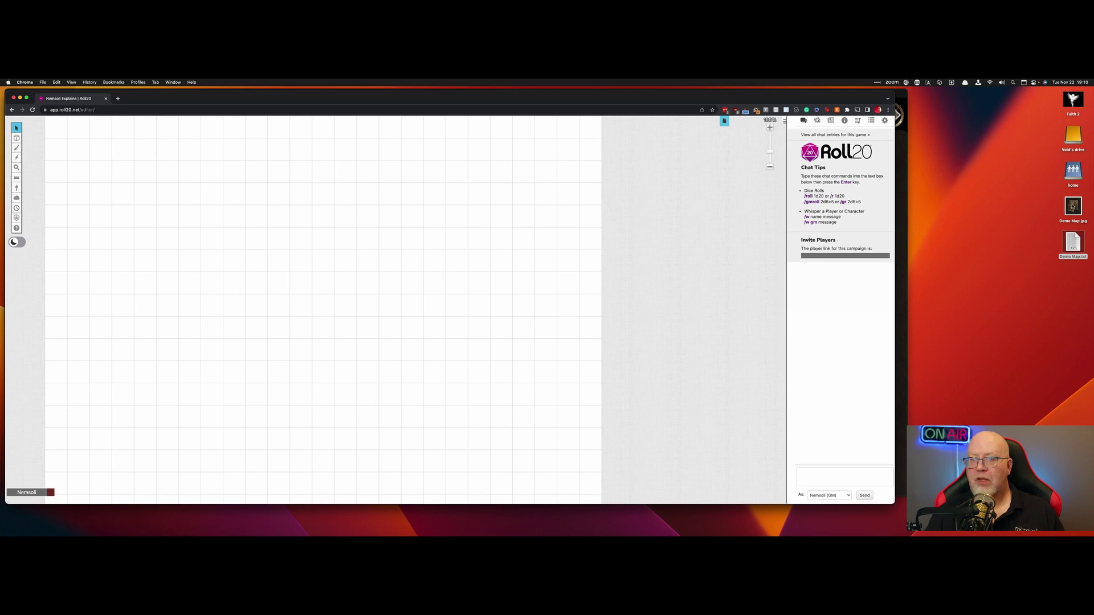
Place the Demo Map.jpg image from the desktop onto the blank Roll20 page.
drag(1073, 208, 86, 170)
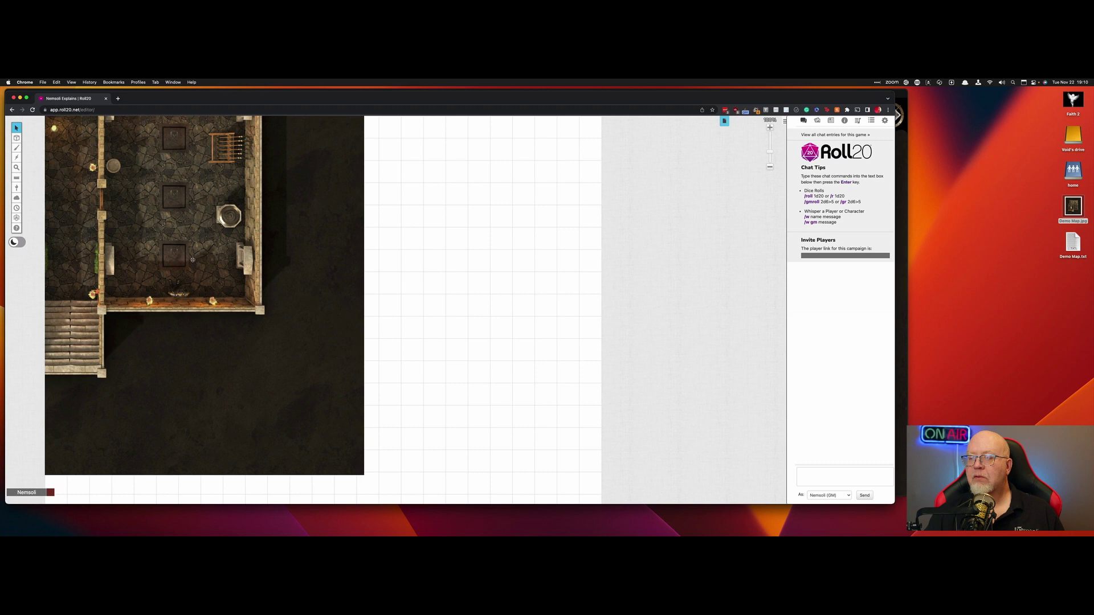
scroll(303, 310, up, 2)
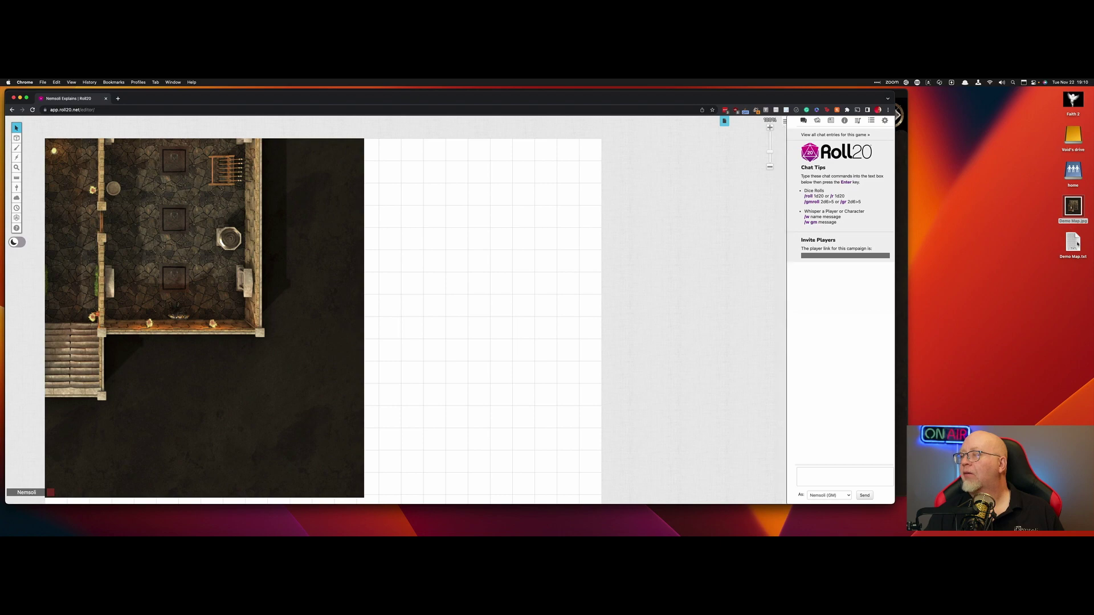
Open Demo Map.txt from the desktop in TextEdit and copy its entire contents.
click(1074, 244)
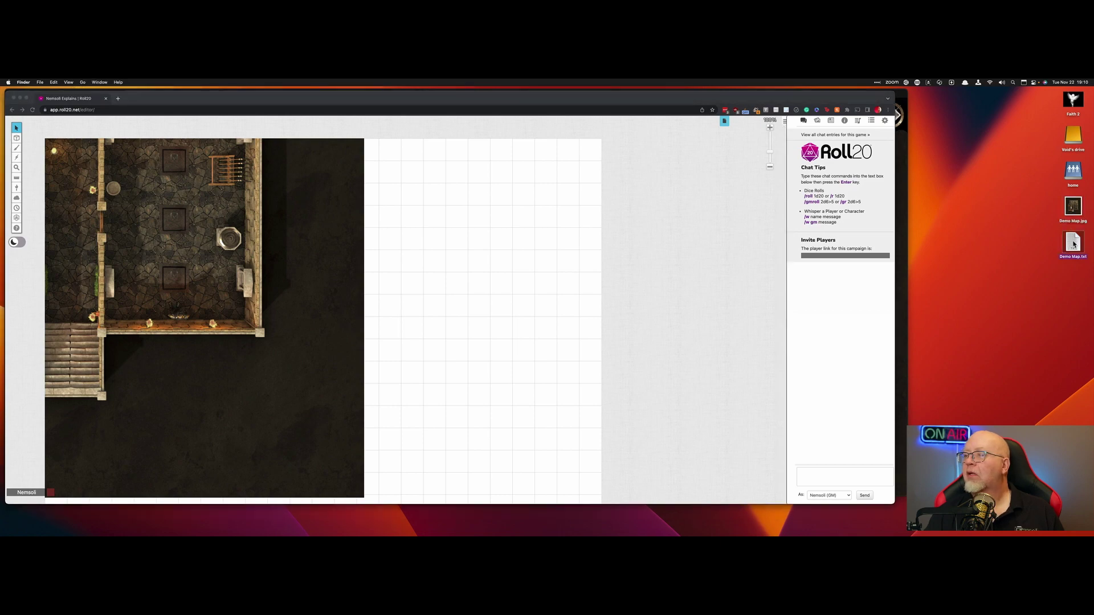
double_click(1073, 244)
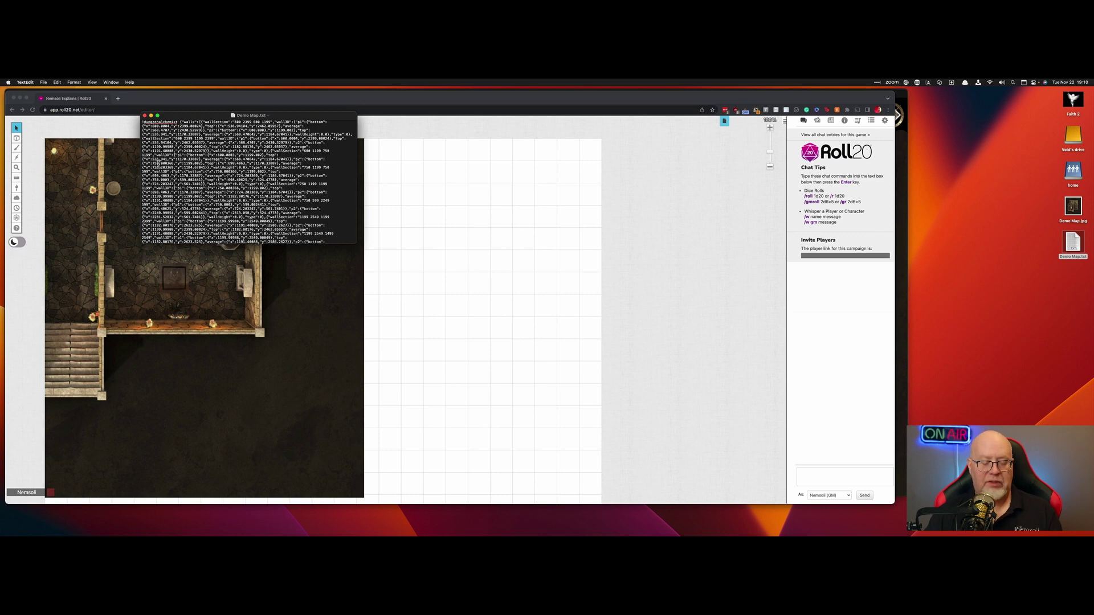
key(super+a)
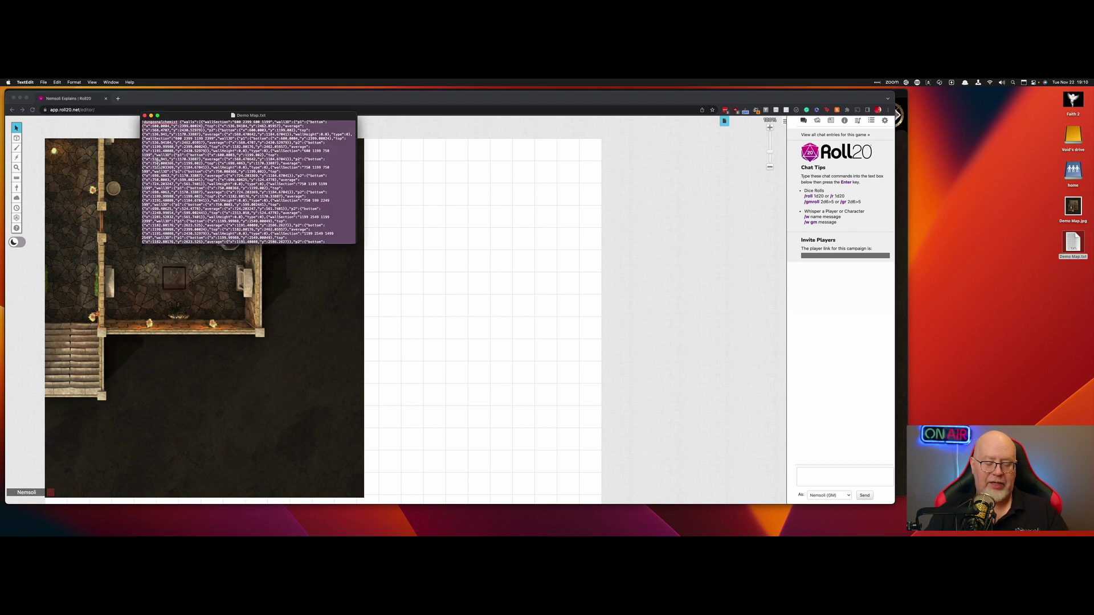
key(super+c)
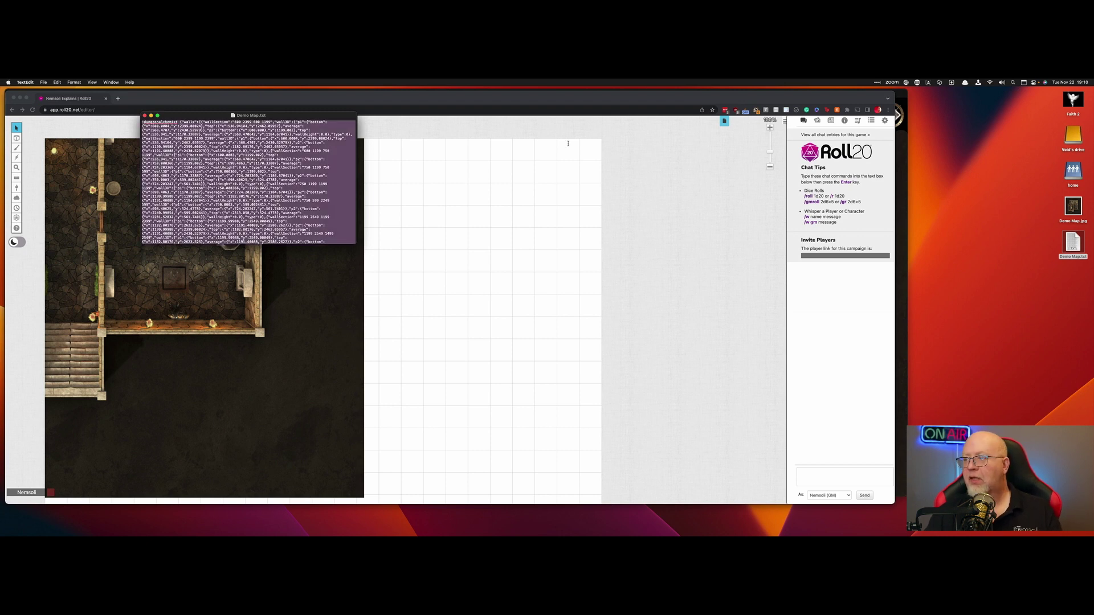
Switch back to Roll20 and try to import the map data by sending the copied text in the chat.
click(736, 249)
click(816, 479)
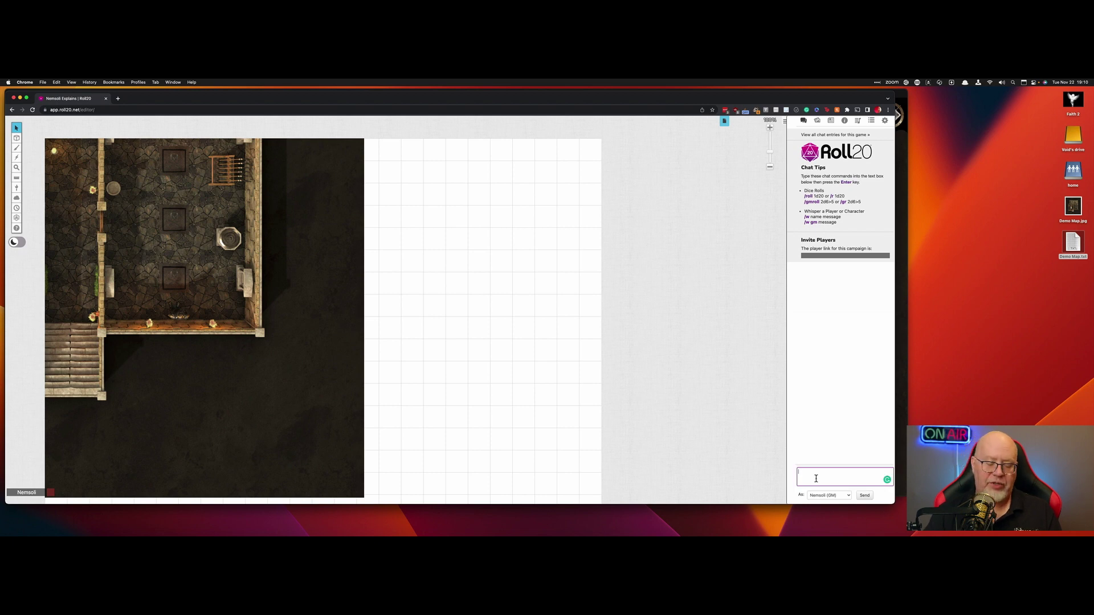
key(super+v)
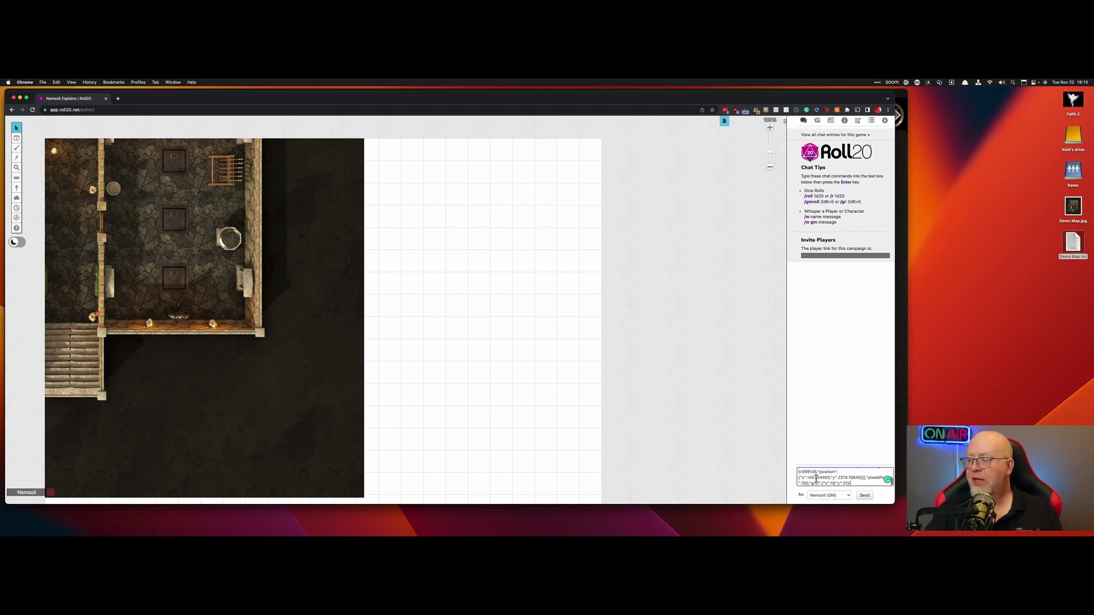
key(Return)
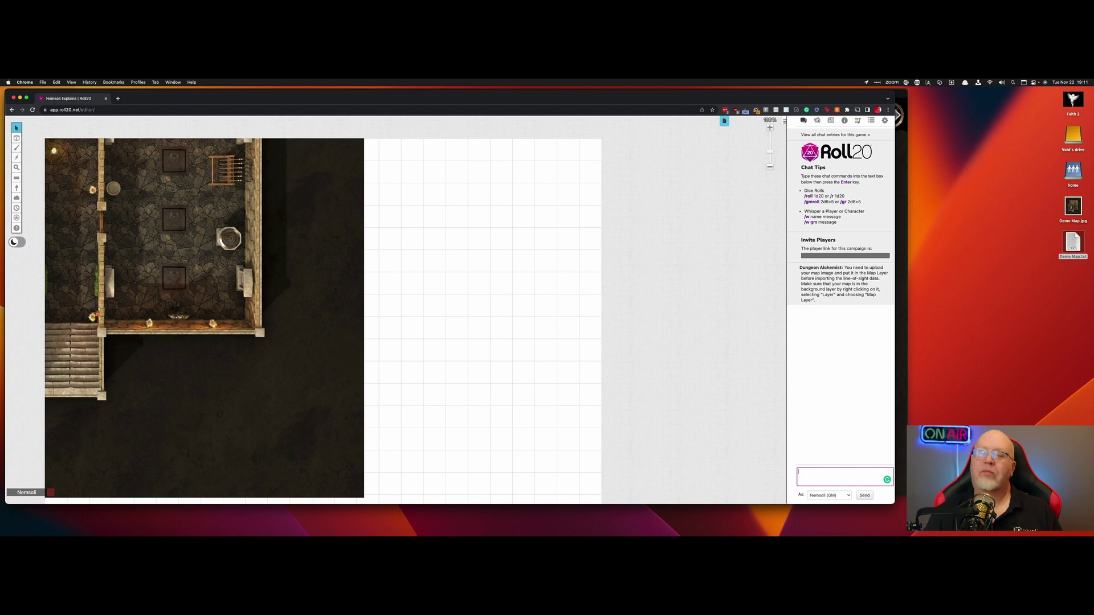
Move the placed map image to the Map Layer.
right_click(164, 188)
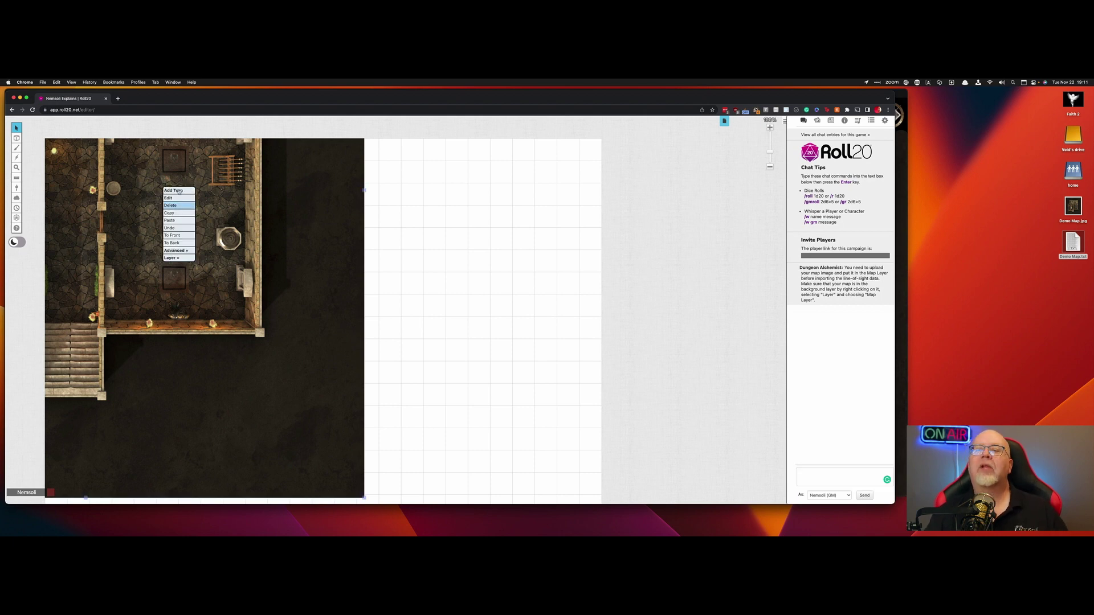
mouse_move(176, 258)
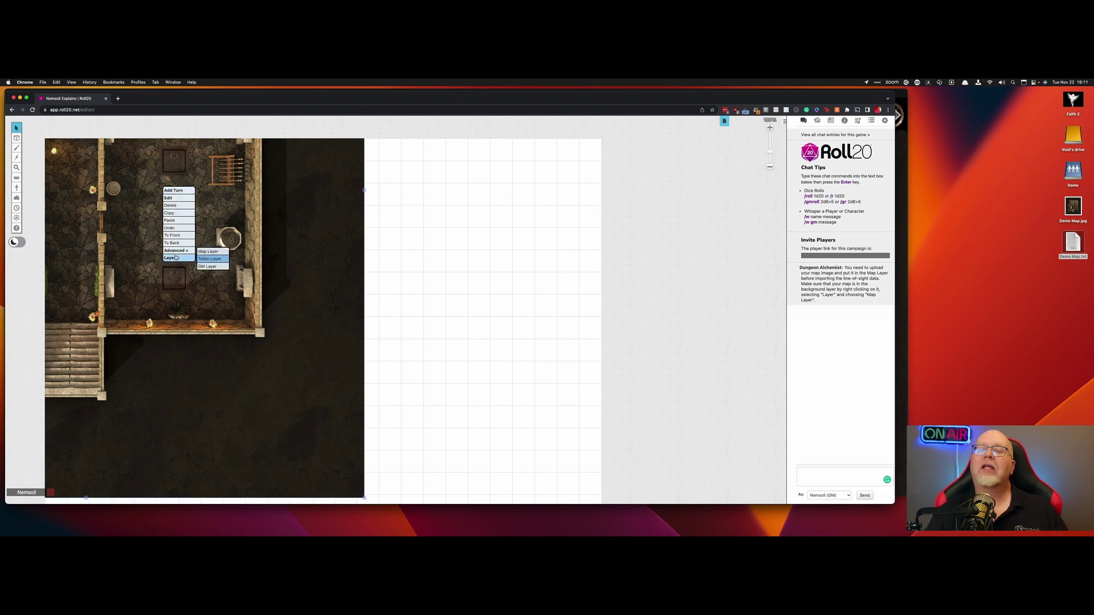
click(215, 251)
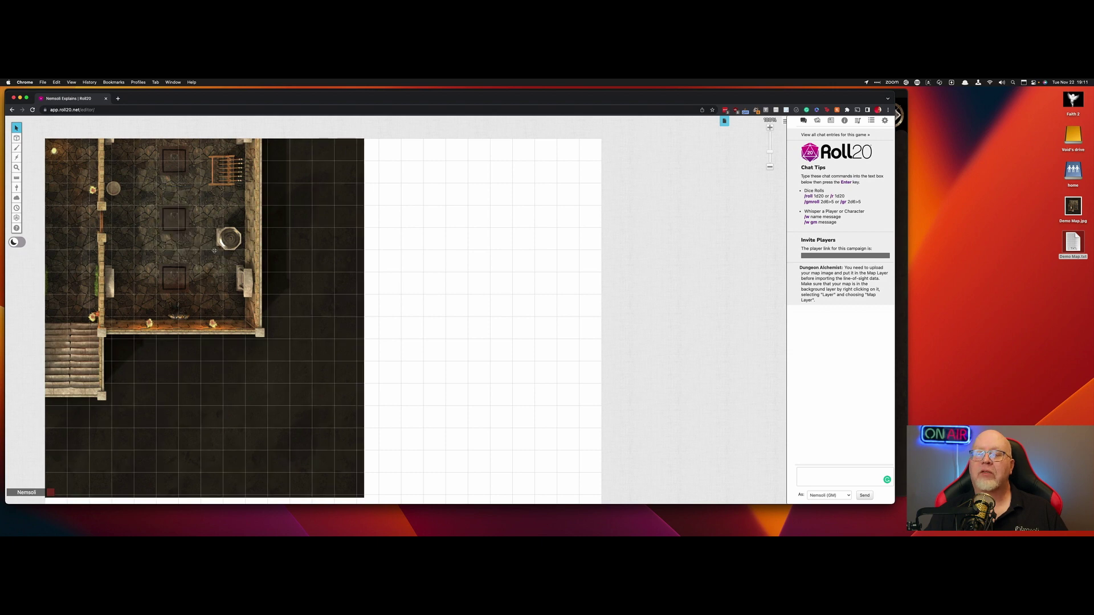
Import the map data by pasting the copied Demo Map.txt contents into the chat and sending it again.
right_click(821, 476)
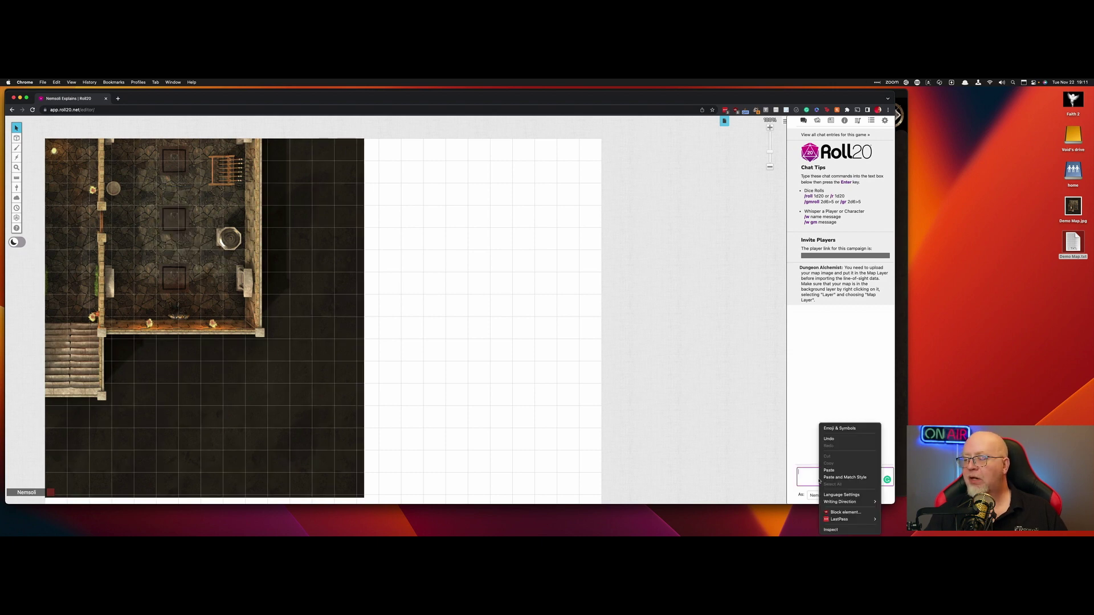
click(846, 471)
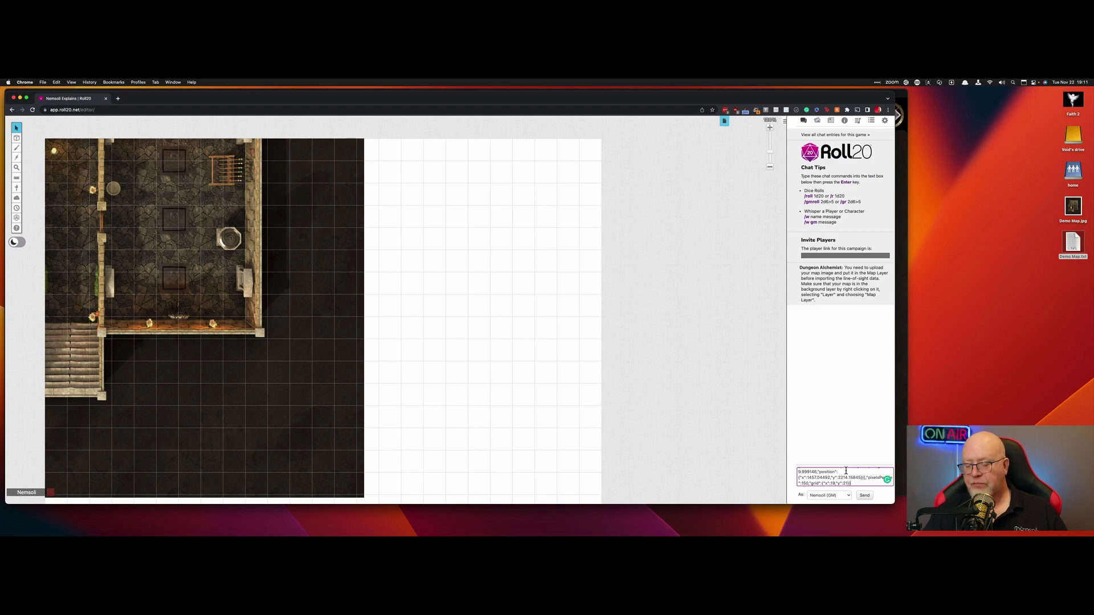
key(Return)
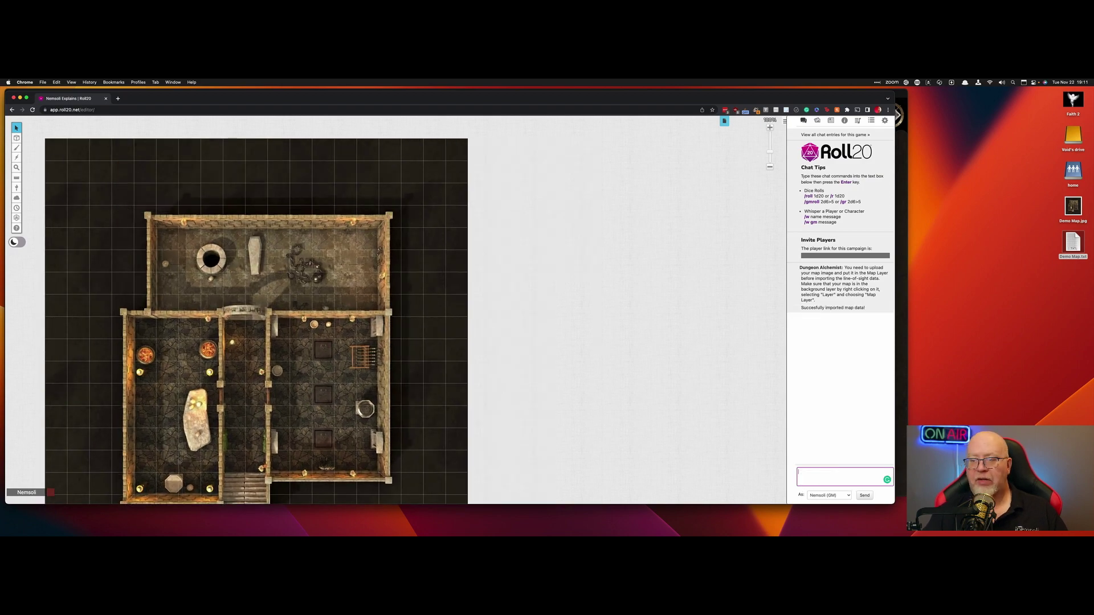
scroll(349, 466, down, 5)
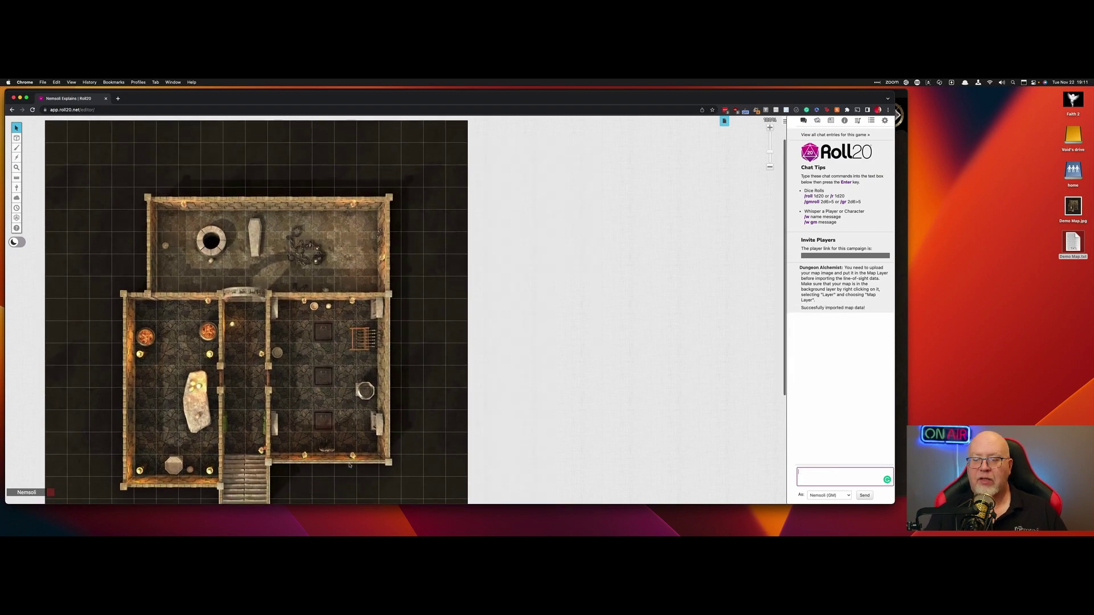
scroll(349, 466, up, 5)
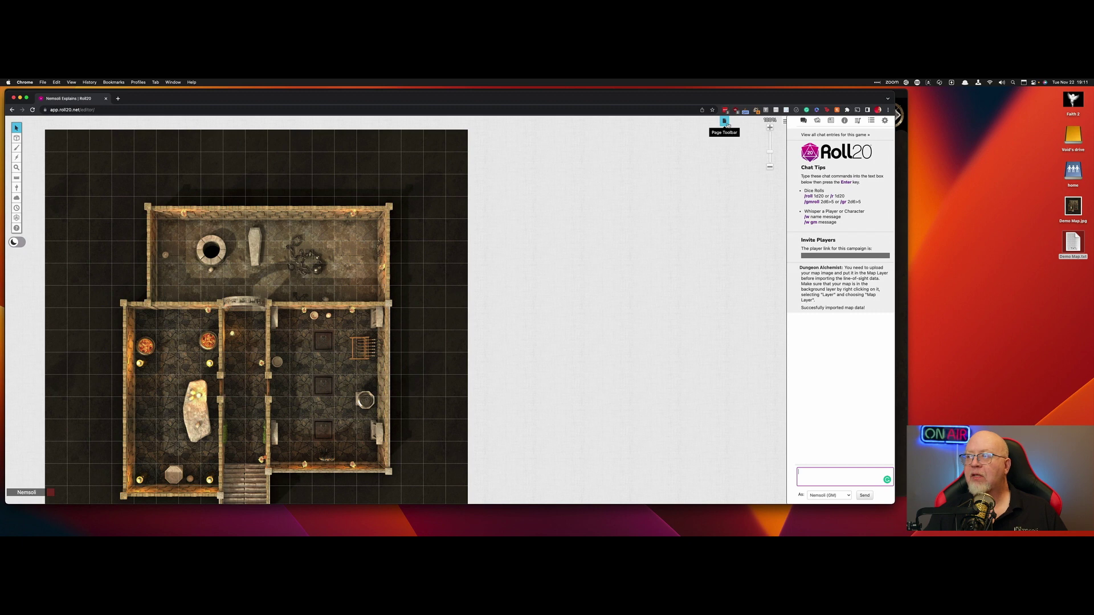
Examine the page size in the imported map's Page Settings, cancel without changes and close the page list.
click(725, 121)
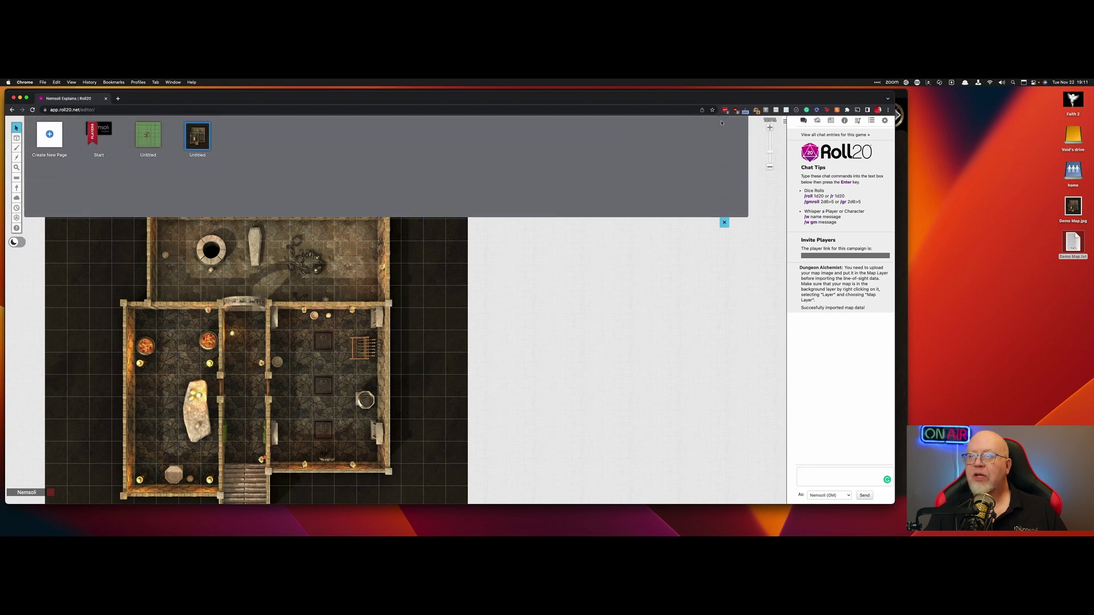
click(216, 145)
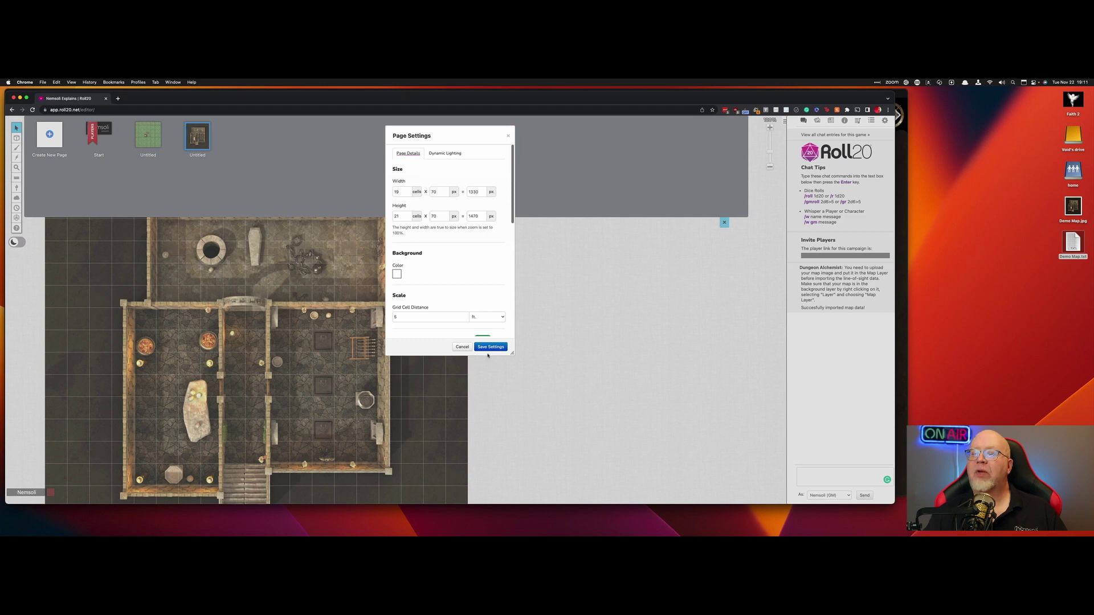
click(462, 347)
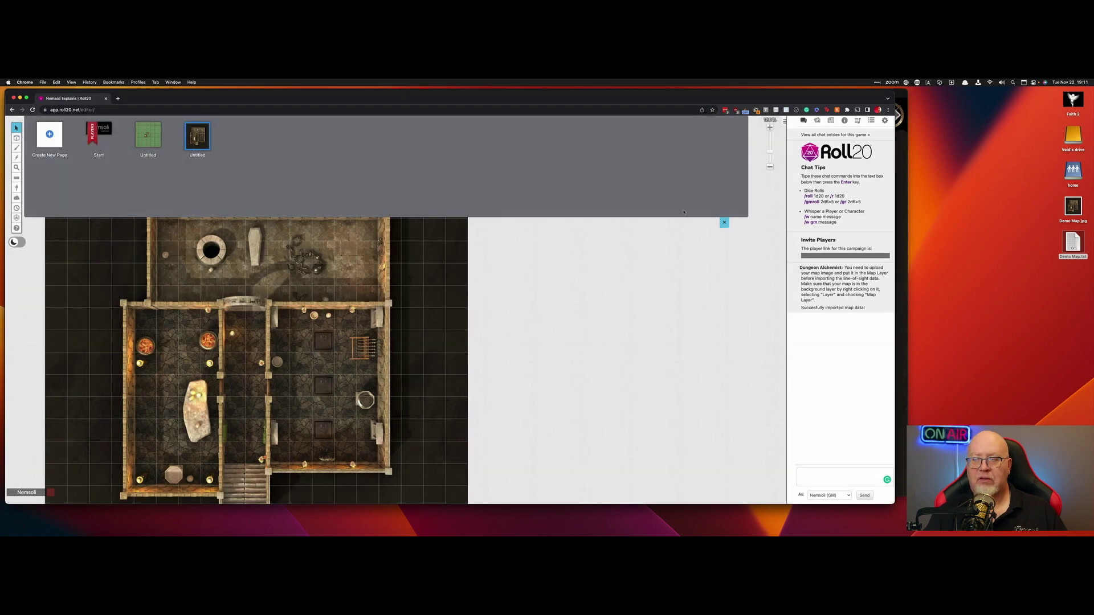
click(724, 222)
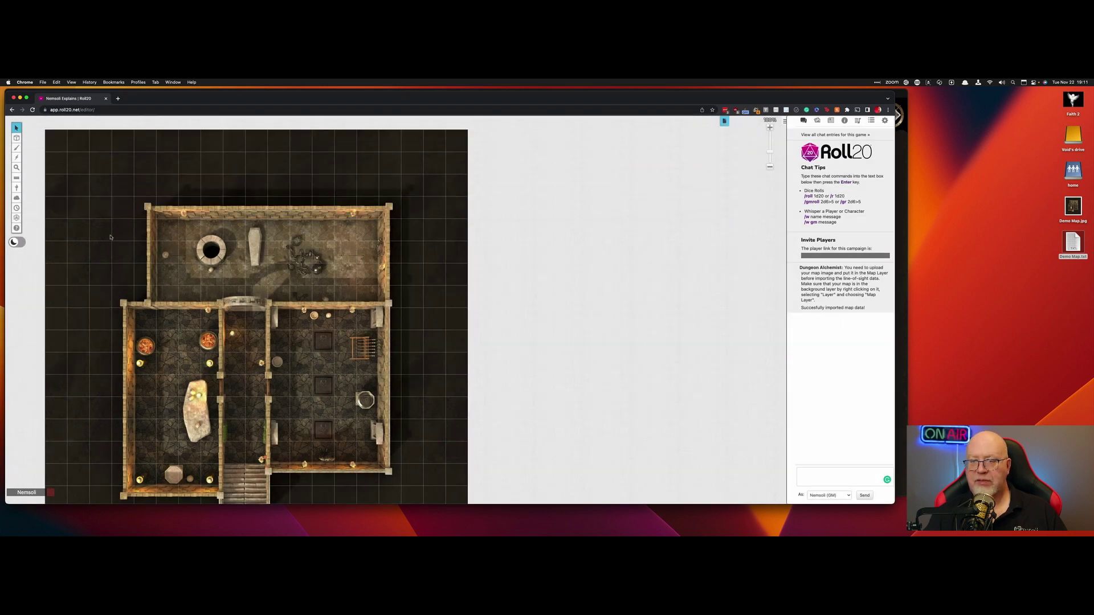
Switch to the Dynamic Lighting layer and examine the imported wall and door lines across the map.
mouse_move(20, 144)
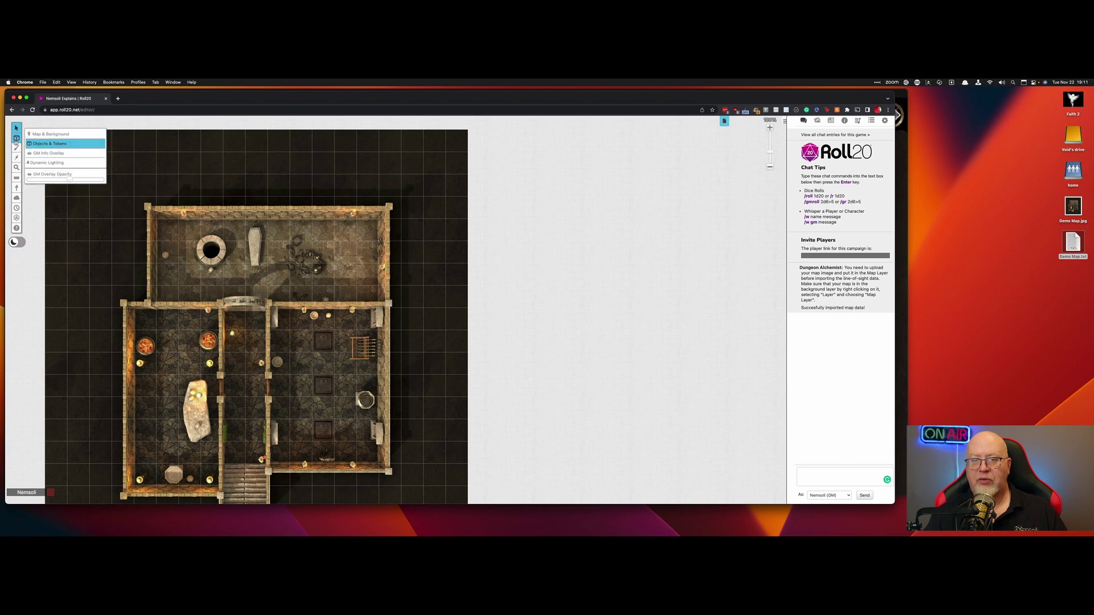
click(48, 163)
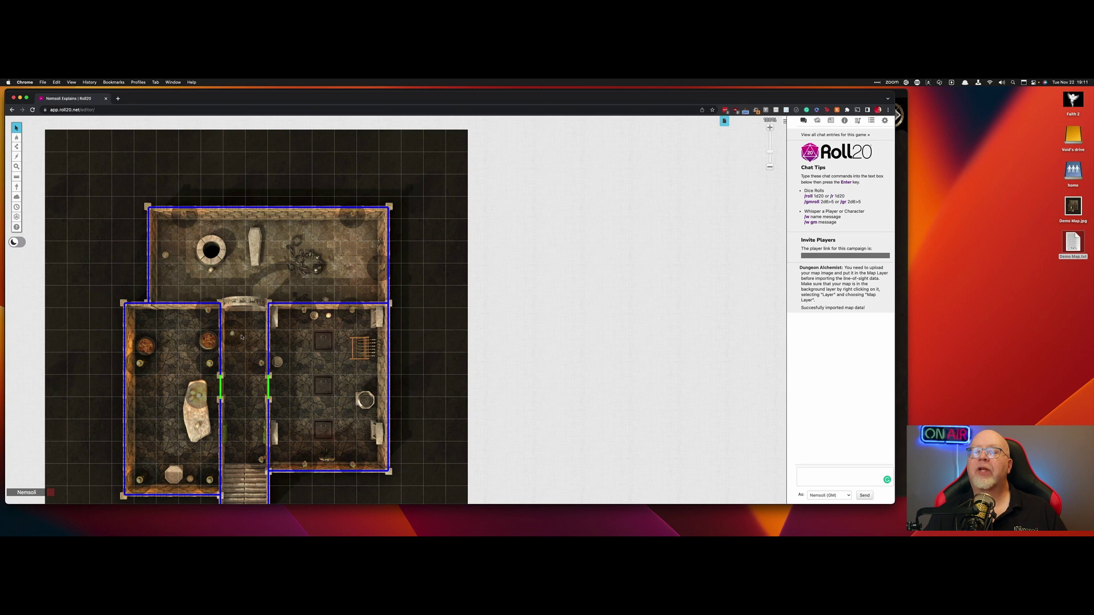
scroll(241, 336, down, 3)
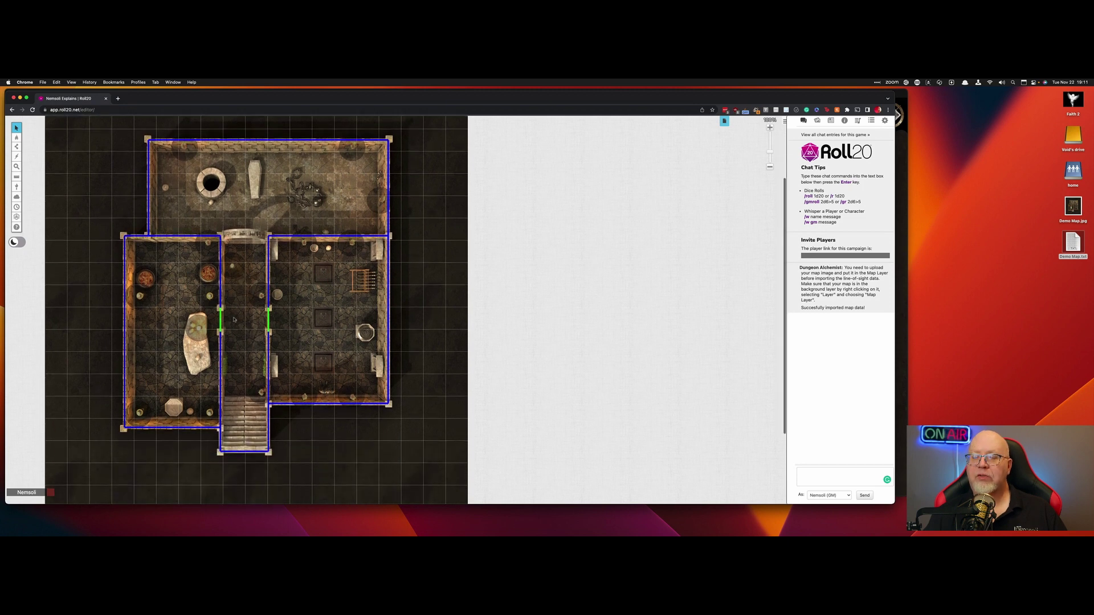